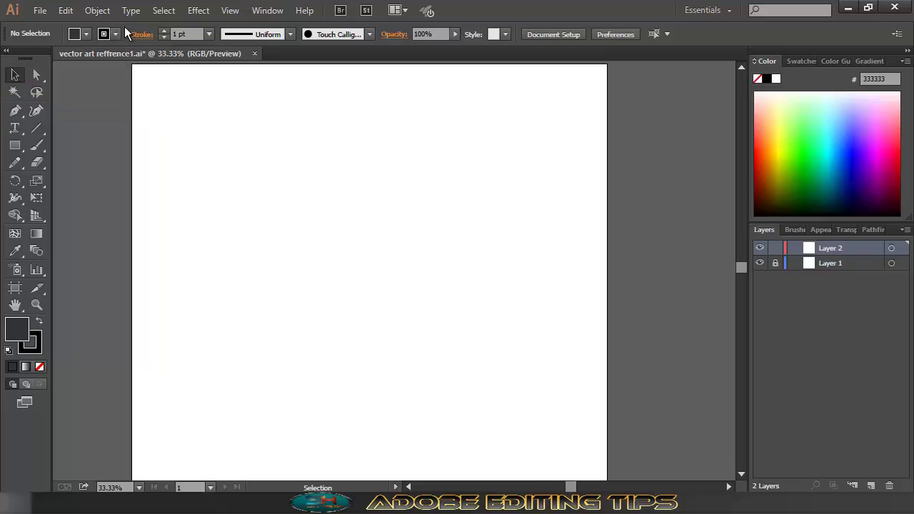
- Draw a rectangle with a dark gray 333333 fill and no stroke covering the whole artboard
{"action": "left_click", "coordinate": [114, 38]}
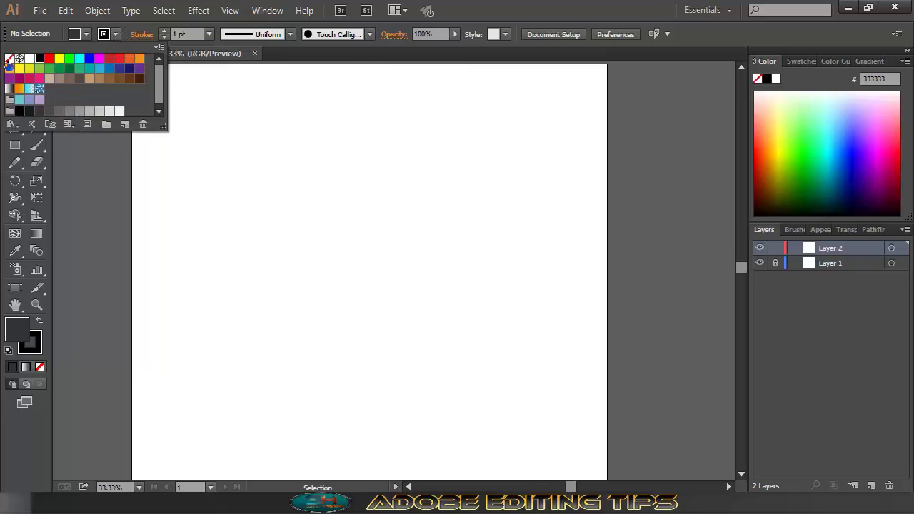
{"action": "left_click", "coordinate": [9, 57]}
{"action": "left_click", "coordinate": [119, 36]}
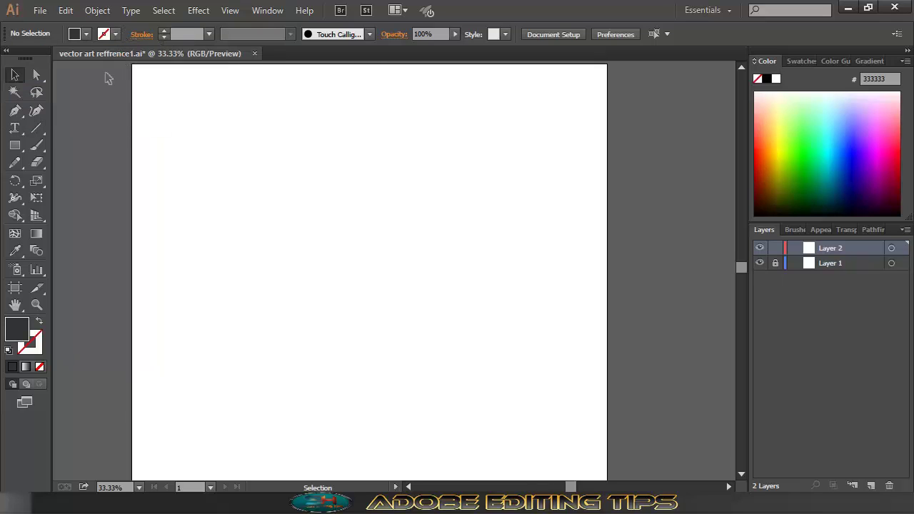
{"action": "left_click", "coordinate": [14, 145]}
{"action": "scroll", "coordinate": [133, 86], "scroll_direction": "up", "scroll_amount": 1}
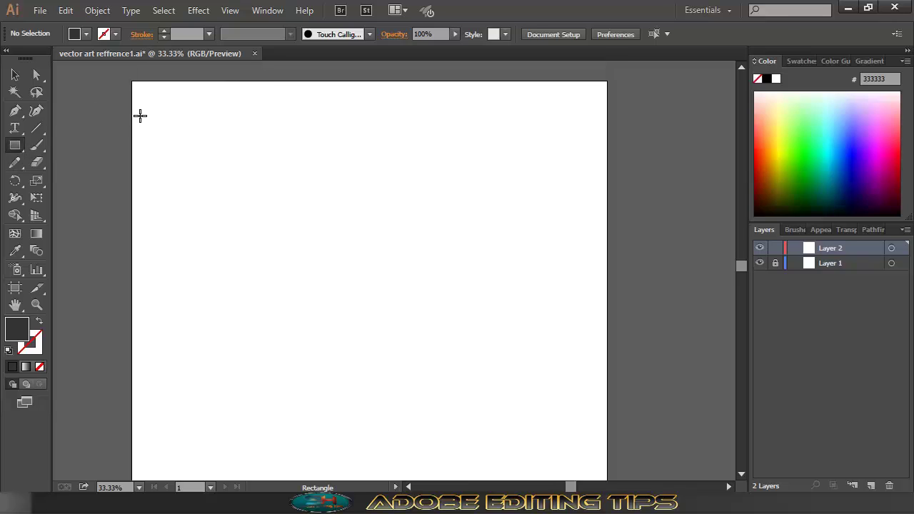
{"action": "left_click_drag", "start_coordinate": [135, 85], "coordinate": [157, 113]}
{"action": "left_click_drag", "start_coordinate": [187, 148], "coordinate": [605, 441]}
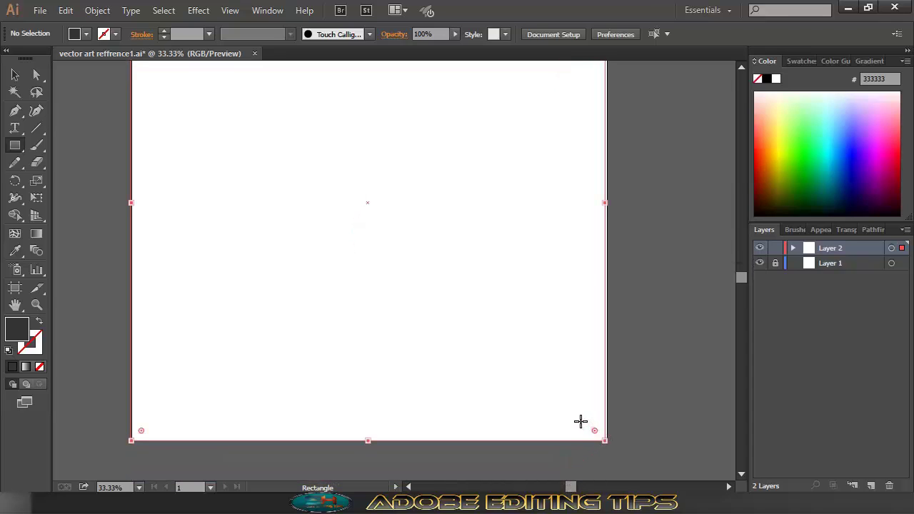
{"action": "scroll", "coordinate": [568, 422], "scroll_direction": "up", "scroll_amount": 5}
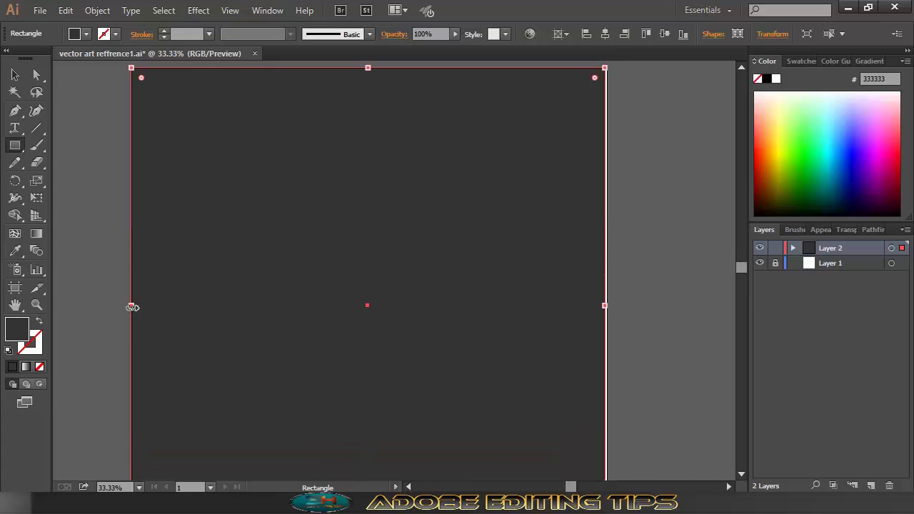
- Stretch the background rectangle's right edge to meet the artboard's right edge
{"action": "key", "text": "ctrl+shift+b"}
{"action": "key", "text": "ctrl+shift+b"}
{"action": "key", "text": "ctrl+shift+b"}
{"action": "left_click_drag", "start_coordinate": [605, 308], "coordinate": [607, 307]}
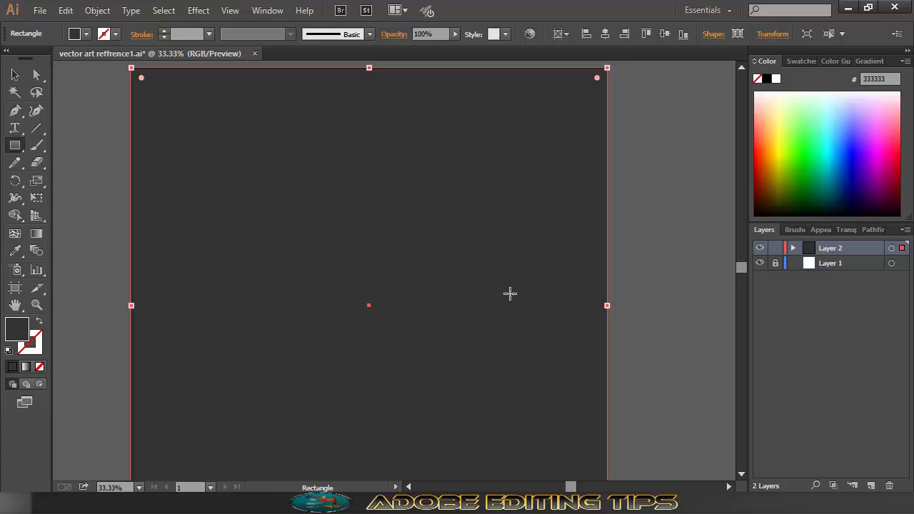
{"action": "left_click", "coordinate": [85, 34]}
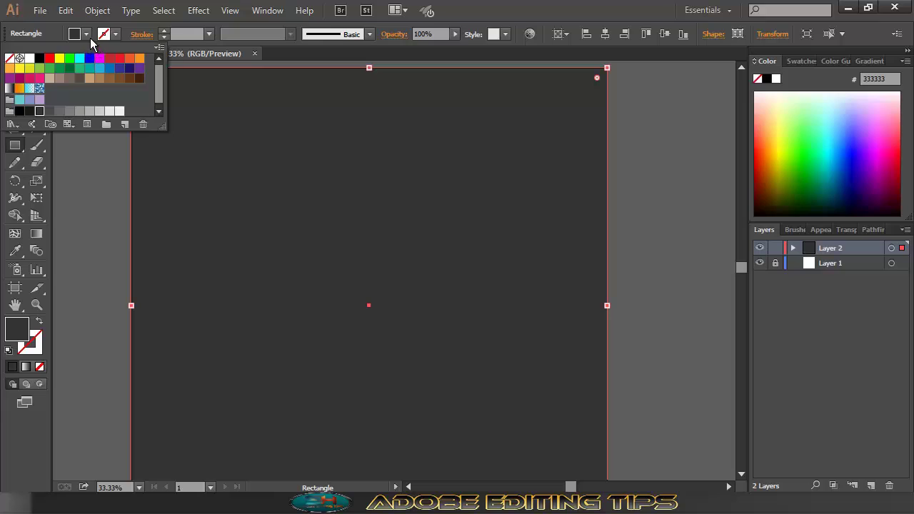
{"action": "left_click", "coordinate": [86, 35]}
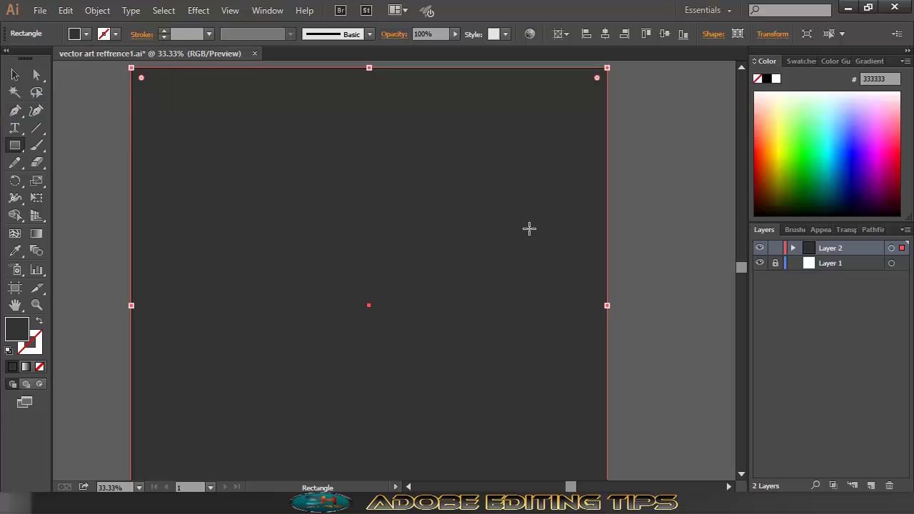
- Lock Layer 2 and add a new layer above it
{"action": "left_click", "coordinate": [776, 248]}
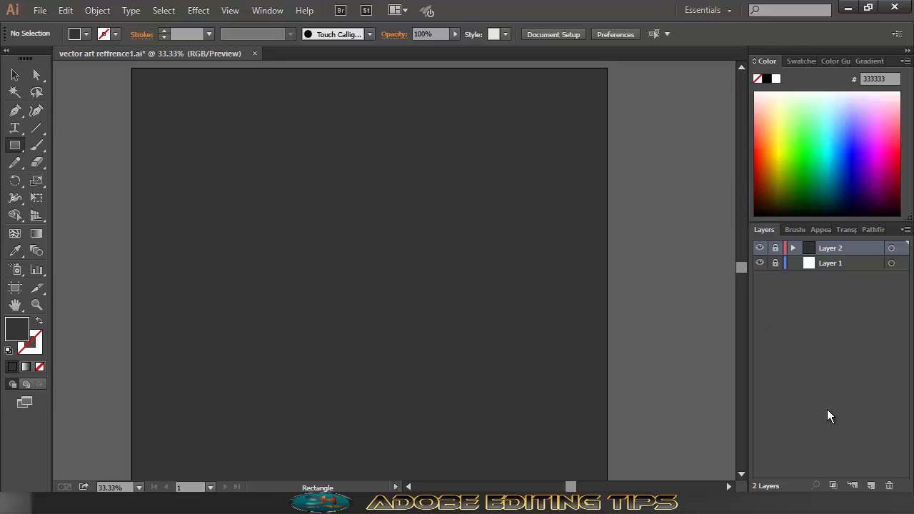
{"action": "left_click", "coordinate": [872, 486]}
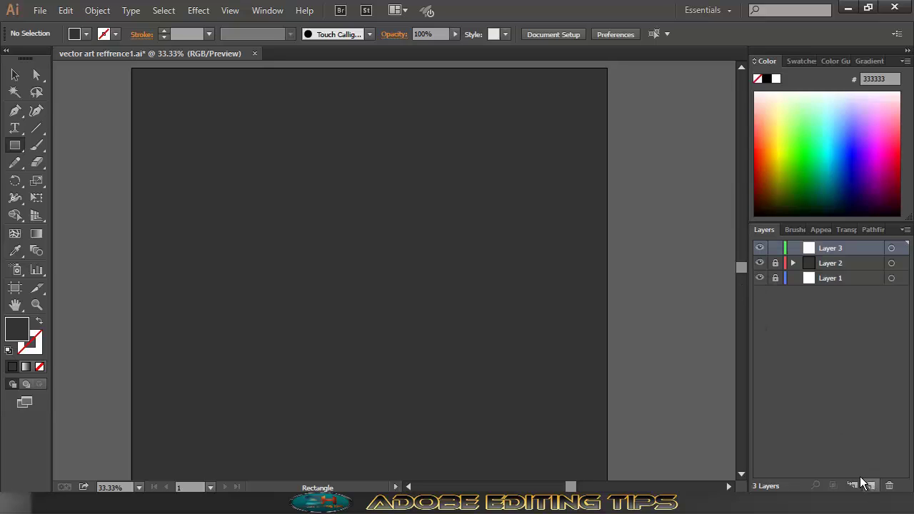
- Draw a thin full-width bar along the artboard's top edge, using the white-to-black gradient for both fill and stroke
{"action": "left_click", "coordinate": [116, 34]}
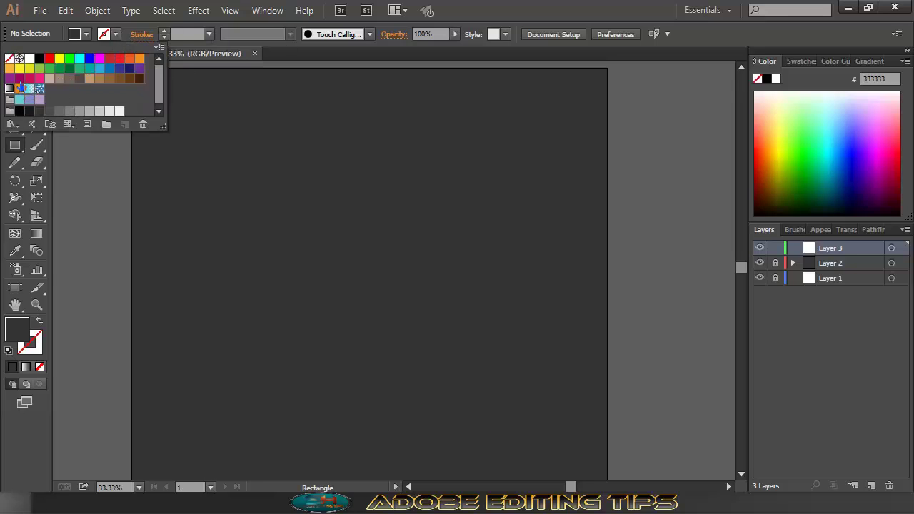
{"action": "left_click", "coordinate": [10, 87]}
{"action": "left_click", "coordinate": [82, 34]}
{"action": "left_click", "coordinate": [83, 36]}
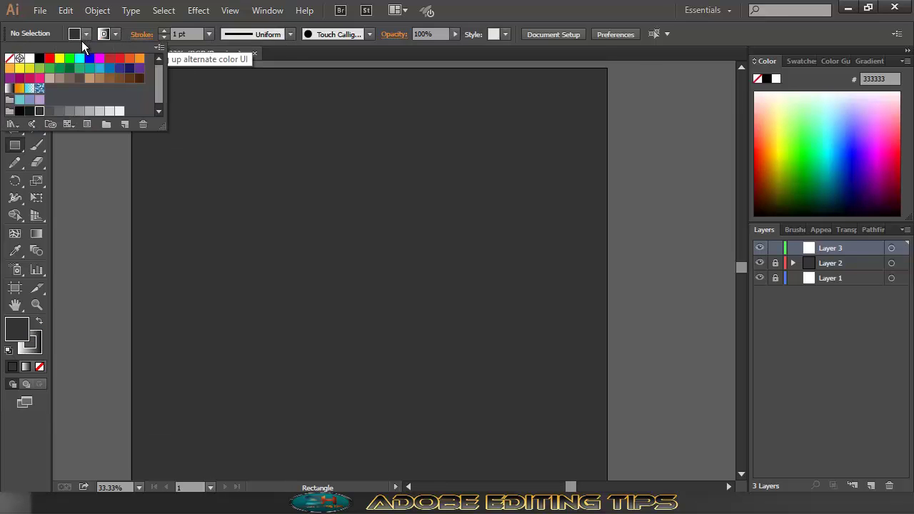
{"action": "left_click", "coordinate": [10, 87]}
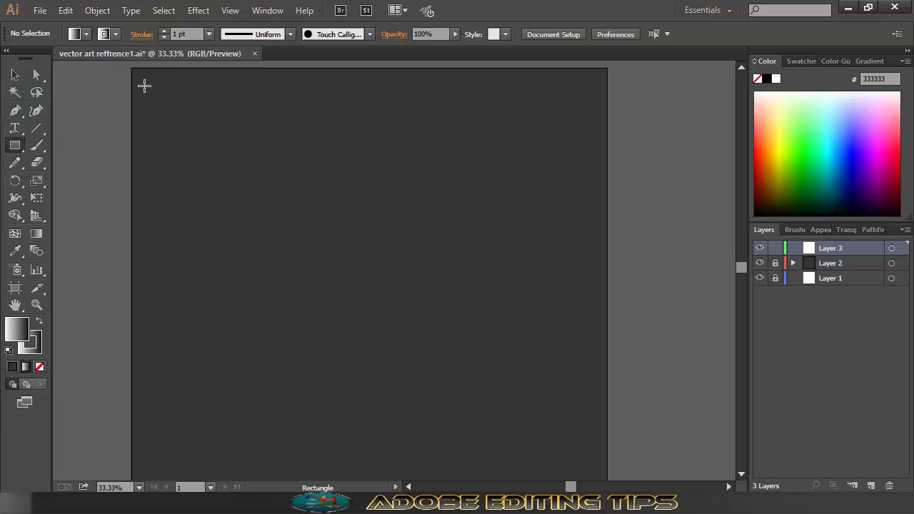
{"action": "left_click_drag", "start_coordinate": [130, 68], "coordinate": [607, 82]}
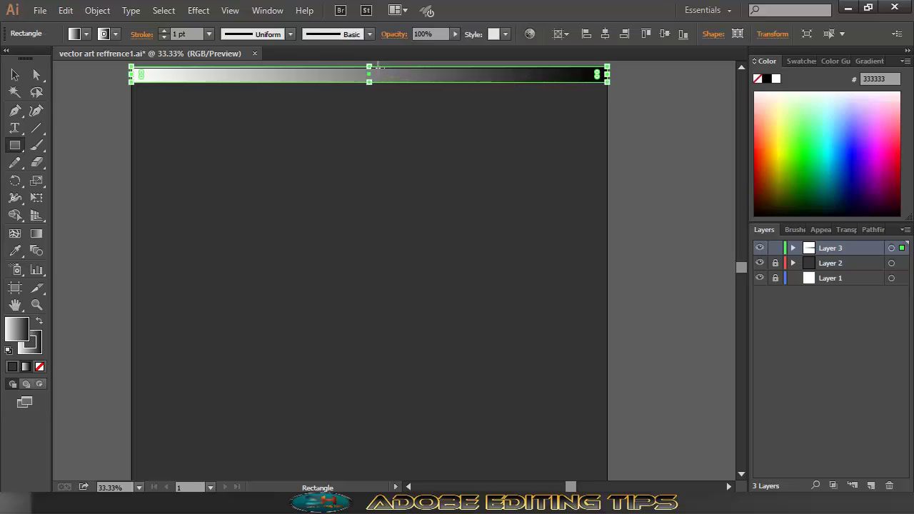
{"action": "left_click_drag", "start_coordinate": [369, 66], "coordinate": [373, 77]}
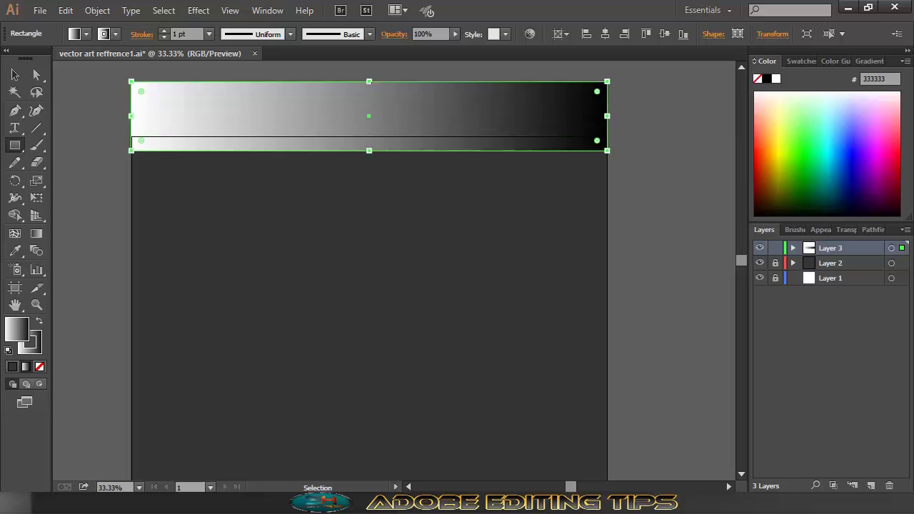
{"action": "left_click_drag", "start_coordinate": [369, 80], "coordinate": [369, 81]}
{"action": "key", "text": "ctrl+z"}
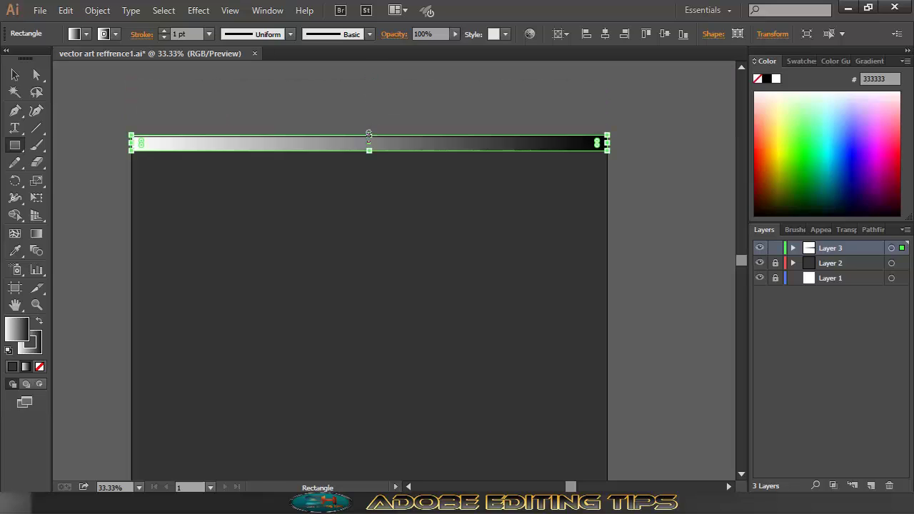
- Lower the gradient bar's upper edge to make it thinner and leave a narrow gap below the artboard's top edge
{"action": "left_click_drag", "start_coordinate": [369, 134], "coordinate": [368, 141]}
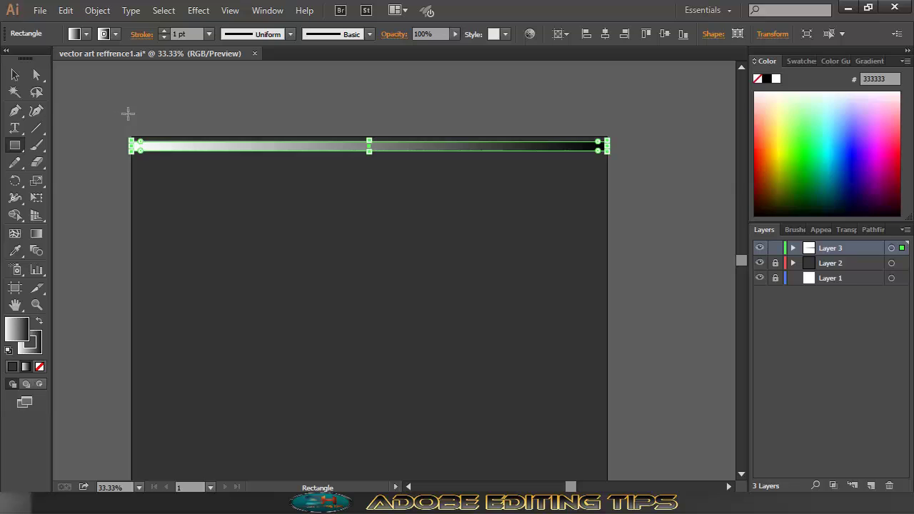
- Duplicate the gradient bar and place the copy just below the original, aligned to the artboard's sides
{"action": "left_click", "coordinate": [65, 10]}
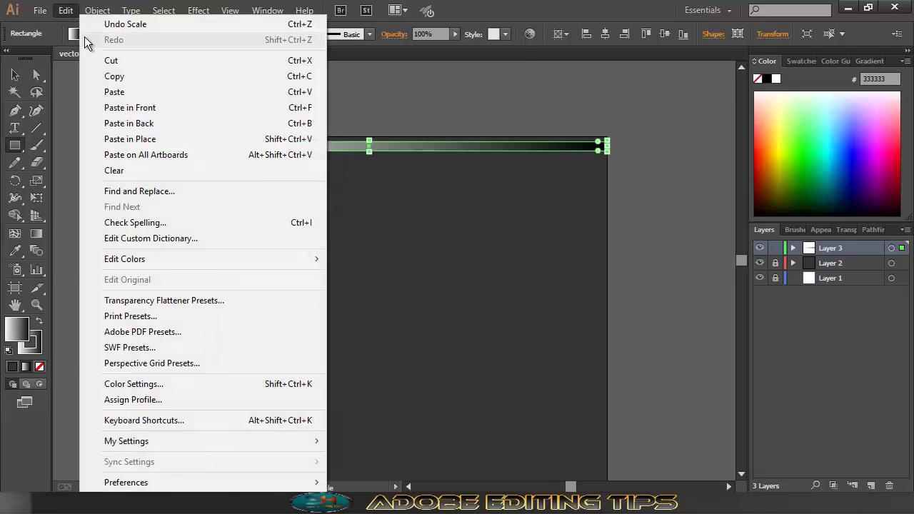
{"action": "left_click", "coordinate": [111, 76]}
{"action": "left_click", "coordinate": [68, 12]}
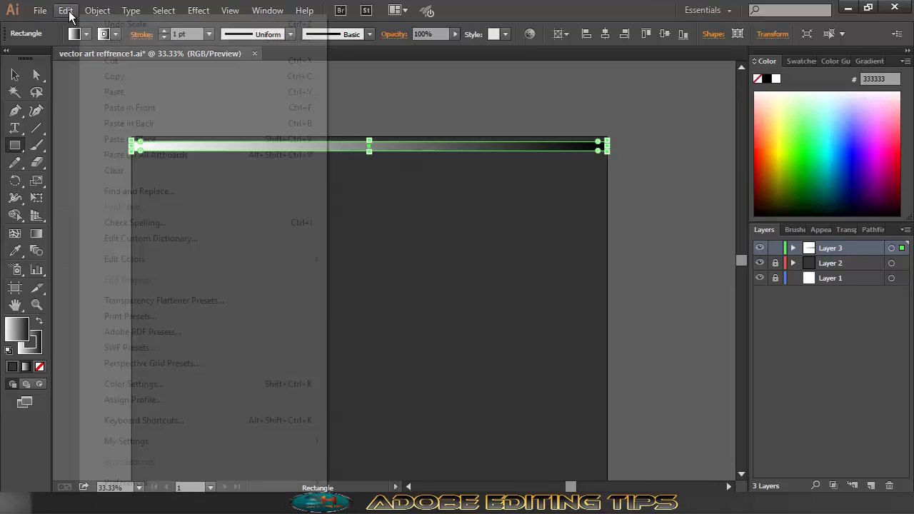
{"action": "left_click", "coordinate": [117, 92]}
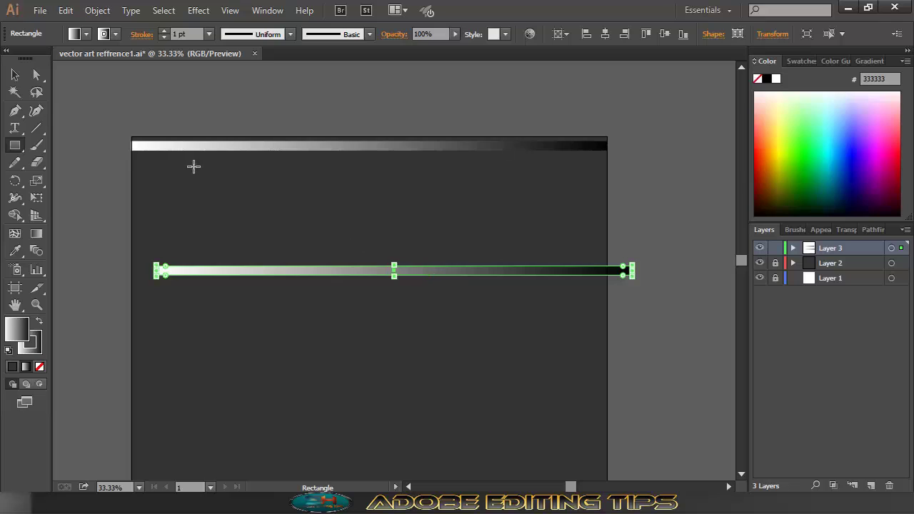
{"action": "left_click", "coordinate": [15, 75]}
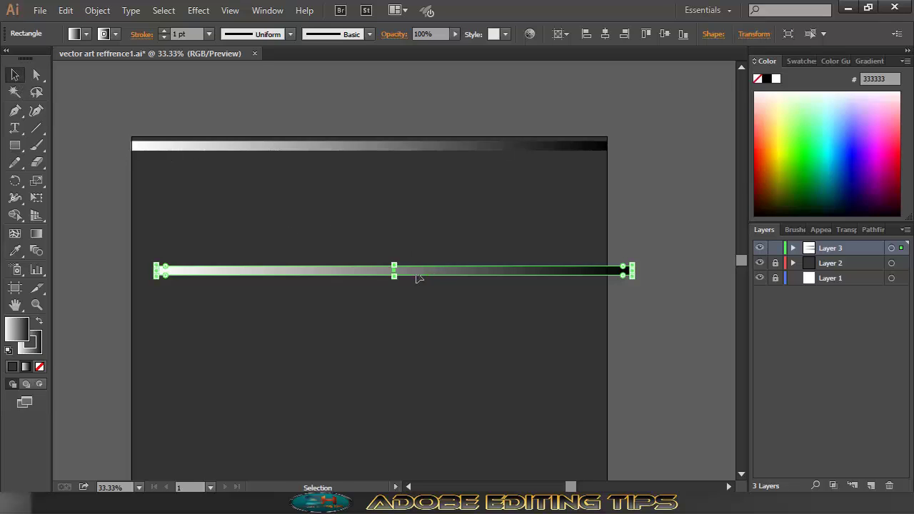
{"action": "left_click_drag", "start_coordinate": [395, 270], "coordinate": [392, 173]}
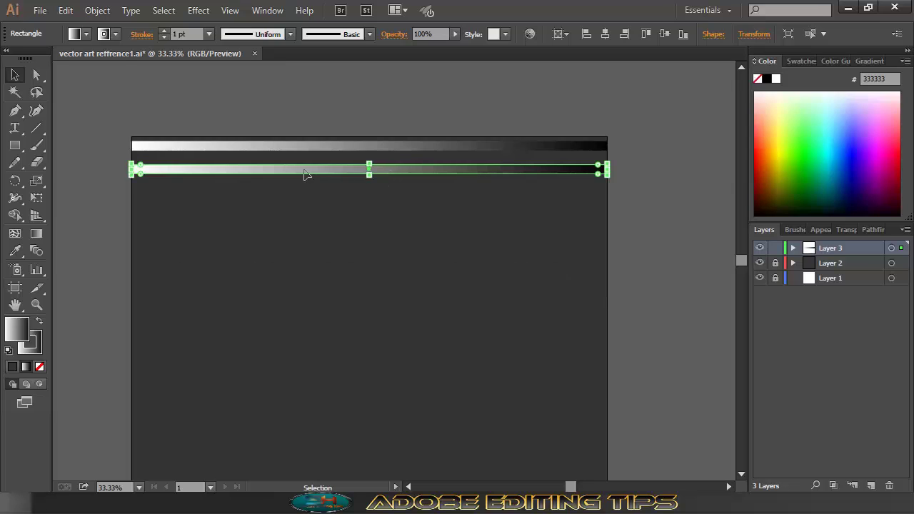
- Paste another gradient bar and place it below the second one with equal spacing, aligned to the artboard's sides
{"action": "left_click", "coordinate": [65, 10]}
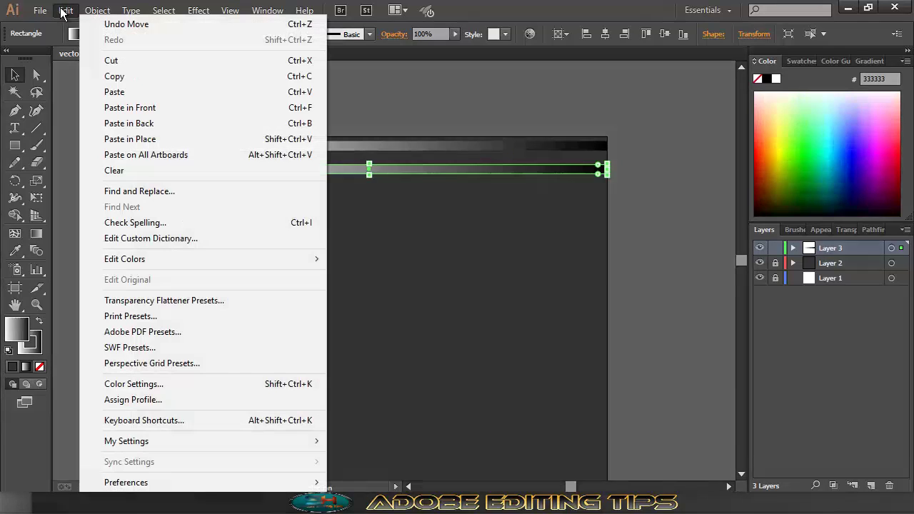
{"action": "left_click", "coordinate": [110, 93]}
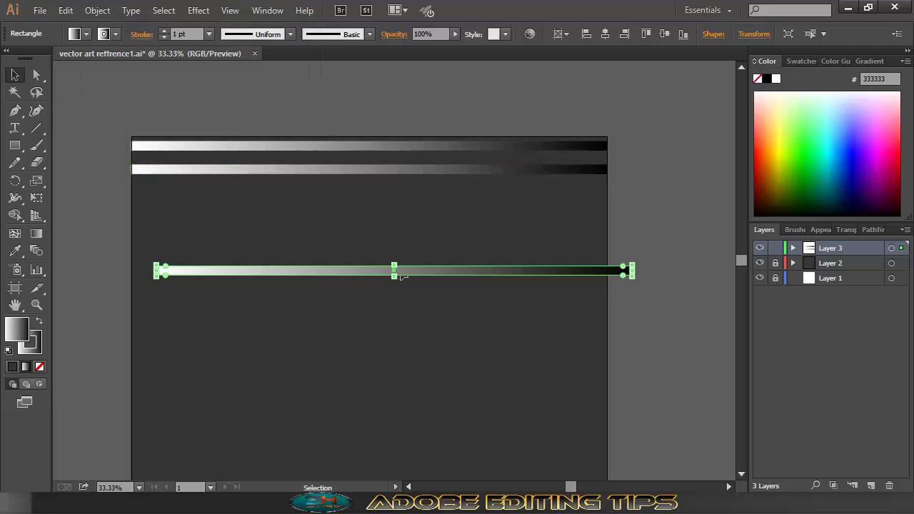
{"action": "left_click_drag", "start_coordinate": [416, 273], "coordinate": [393, 199]}
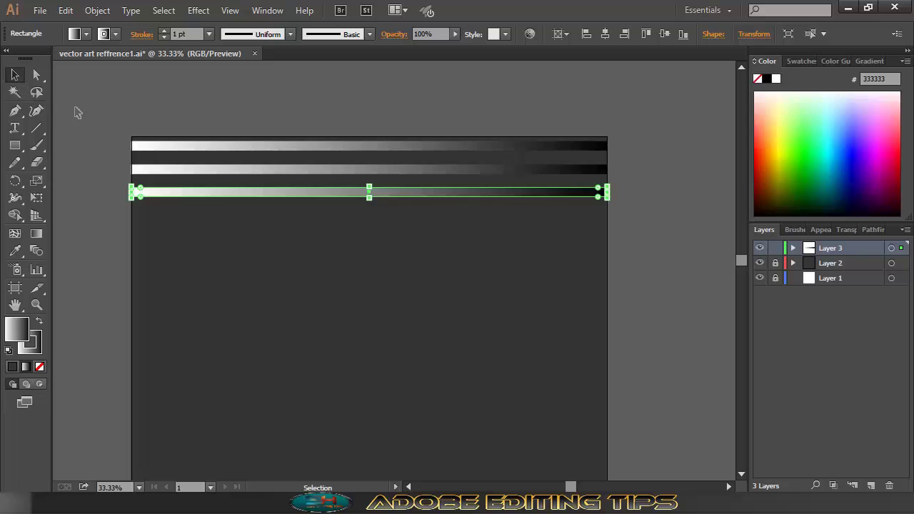
- Duplicate all three gradient bars together and place the copies directly below them as the fourth to sixth bars
{"action": "key", "text": "ctrl+shift+b"}
{"action": "left_click_drag", "start_coordinate": [134, 142], "coordinate": [640, 261]}
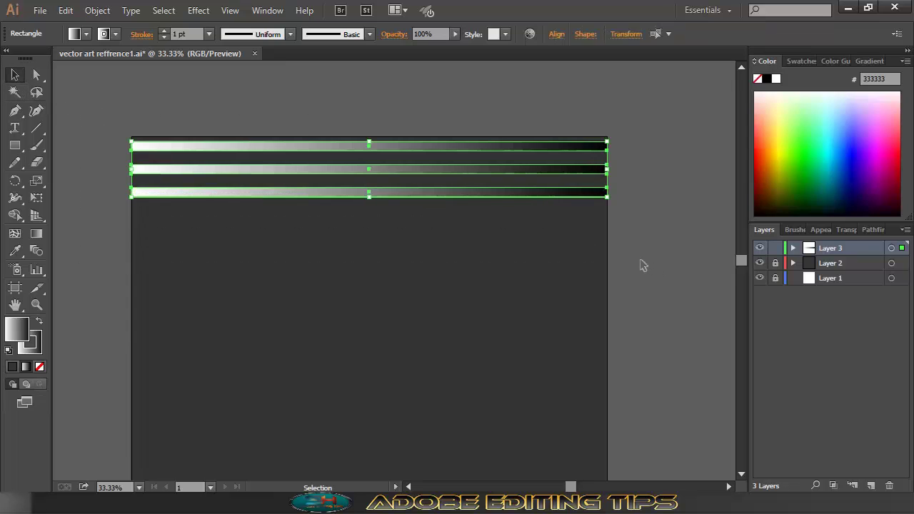
{"action": "left_click", "coordinate": [65, 10]}
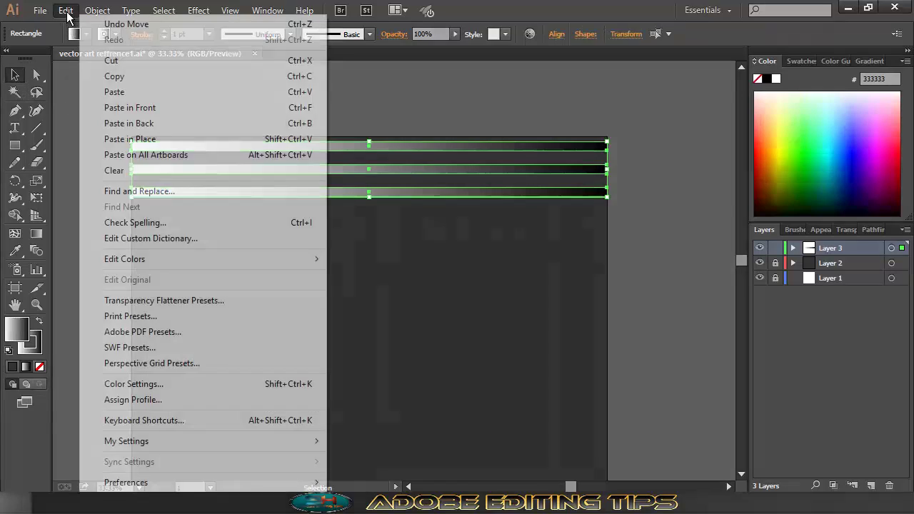
{"action": "left_click", "coordinate": [111, 77]}
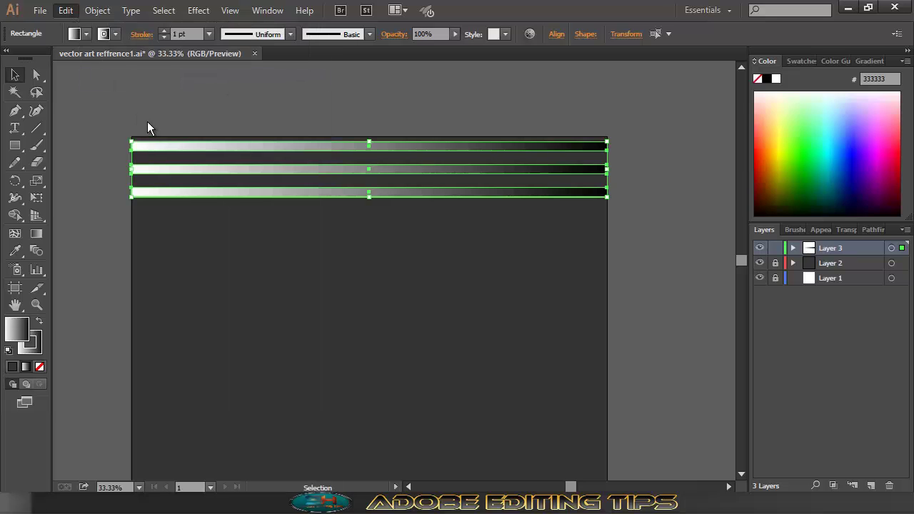
{"action": "left_click", "coordinate": [65, 10]}
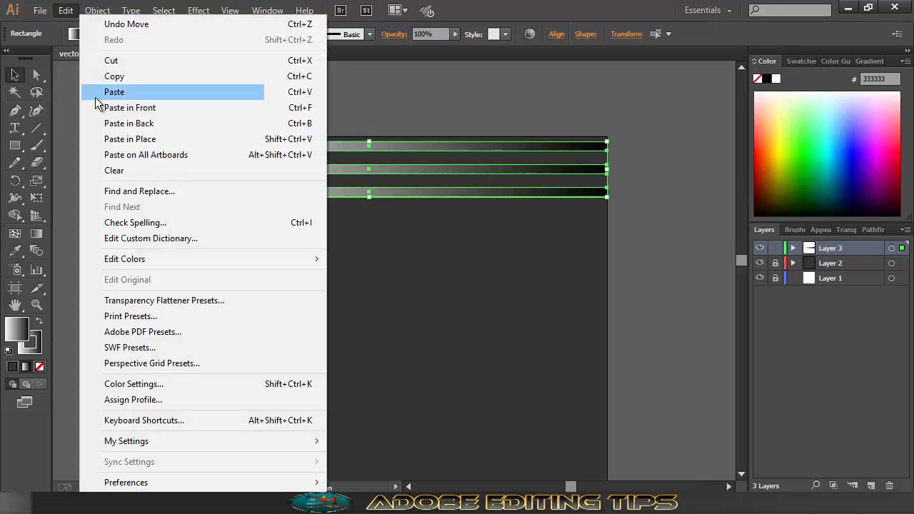
{"action": "left_click", "coordinate": [107, 92]}
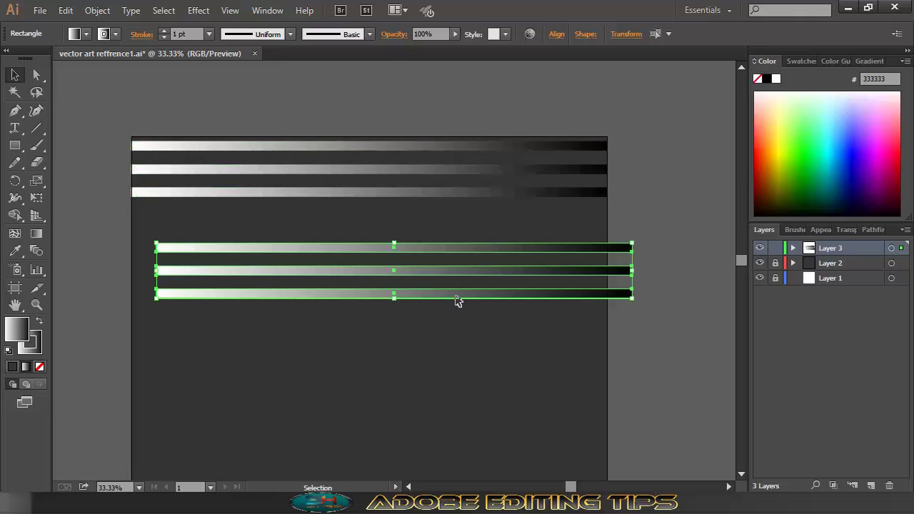
{"action": "left_click_drag", "start_coordinate": [458, 301], "coordinate": [435, 266]}
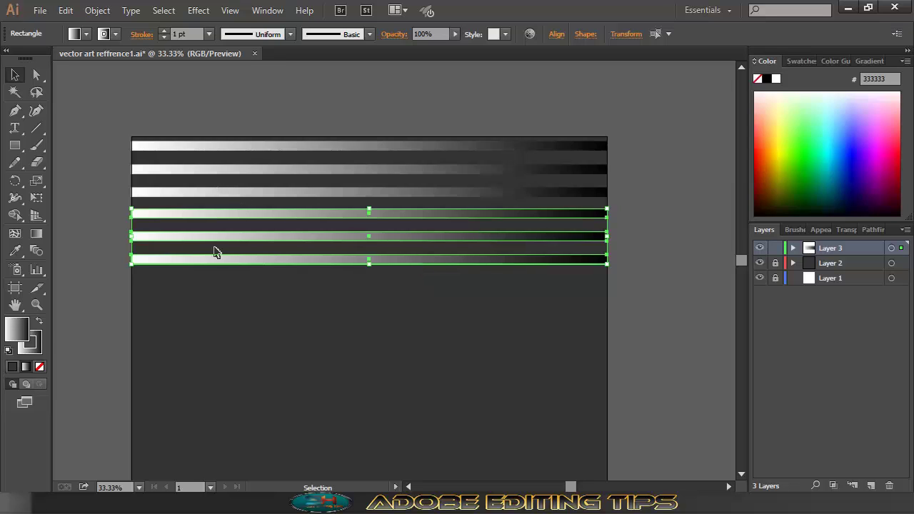
- Paste another set of three gradient bars and align it below the sixth bar, continuing the stripe pattern
{"action": "scroll", "coordinate": [216, 252], "scroll_direction": "down", "scroll_amount": 2}
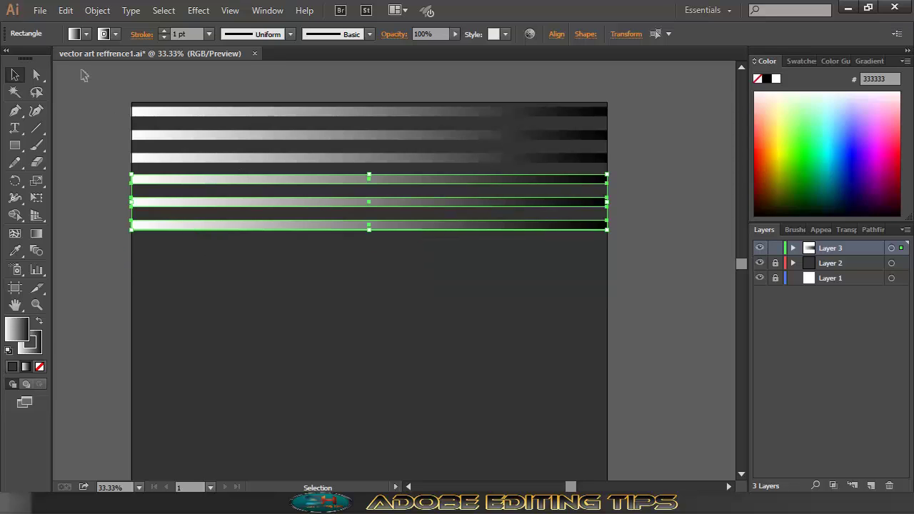
{"action": "left_click", "coordinate": [64, 11]}
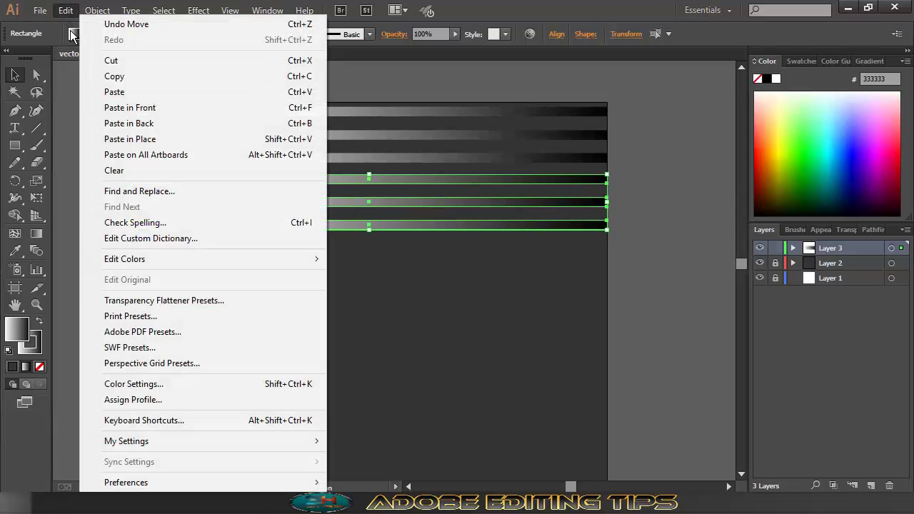
{"action": "left_click", "coordinate": [107, 91]}
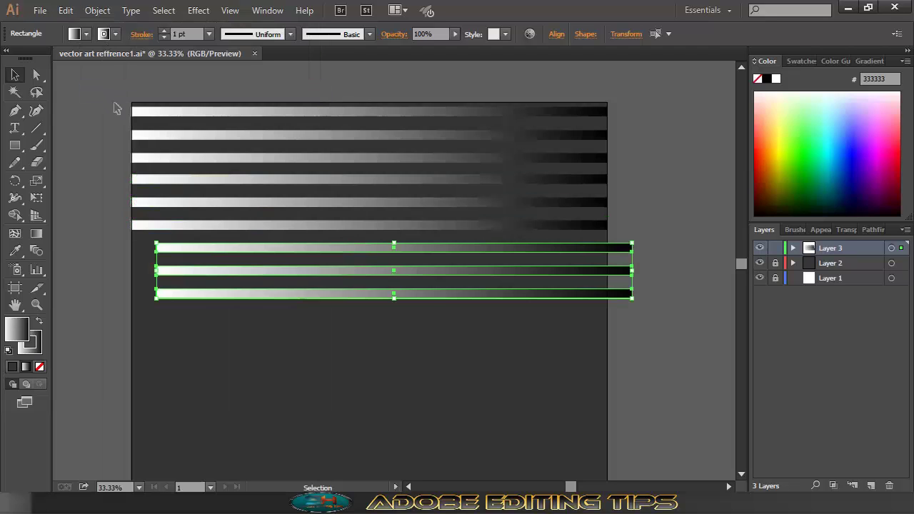
{"action": "left_click_drag", "start_coordinate": [430, 300], "coordinate": [411, 301]}
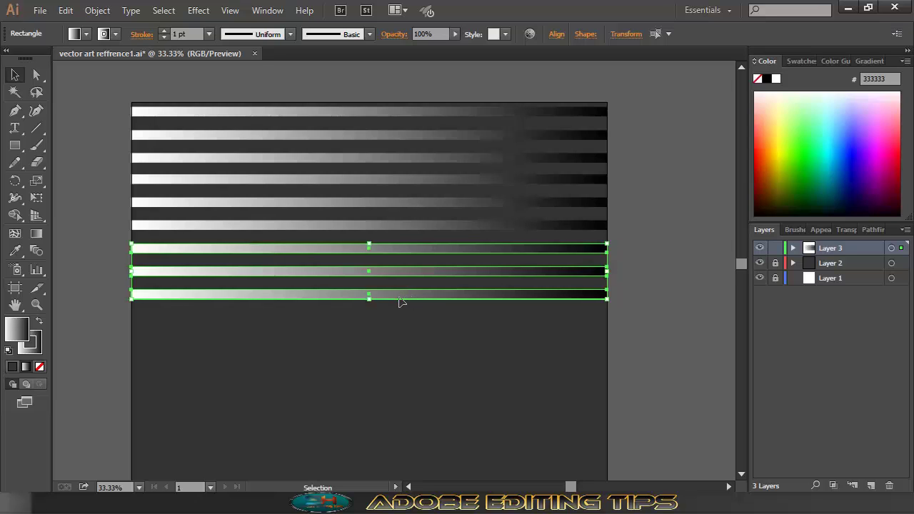
- Paste three more gradient bars and place them below the ninth bar with equal spacing, flush with the artboard's sides
{"action": "scroll", "coordinate": [389, 303], "scroll_direction": "down", "scroll_amount": 3}
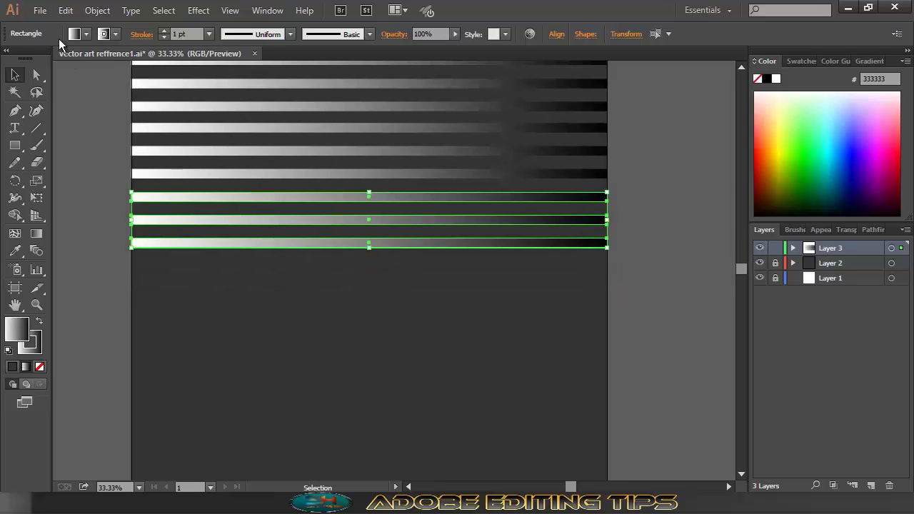
{"action": "left_click", "coordinate": [65, 10]}
{"action": "left_click", "coordinate": [111, 83]}
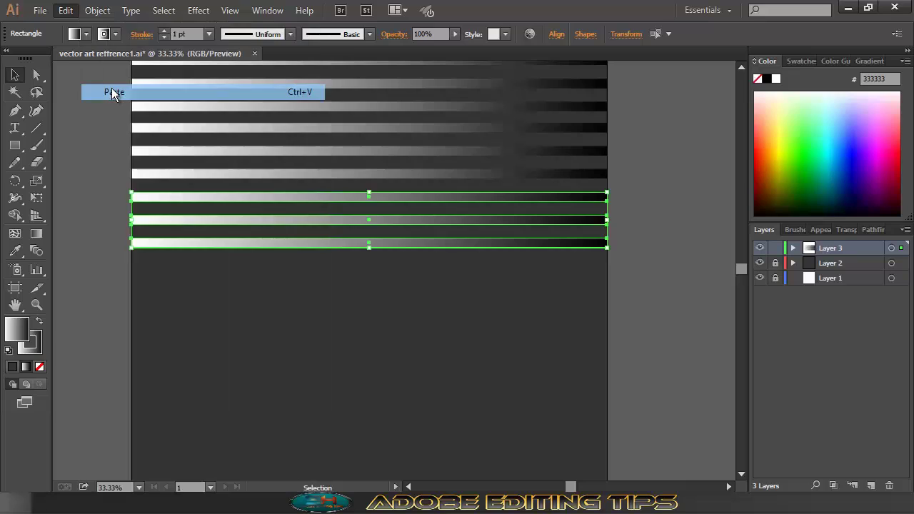
{"action": "key", "text": "ctrl+v"}
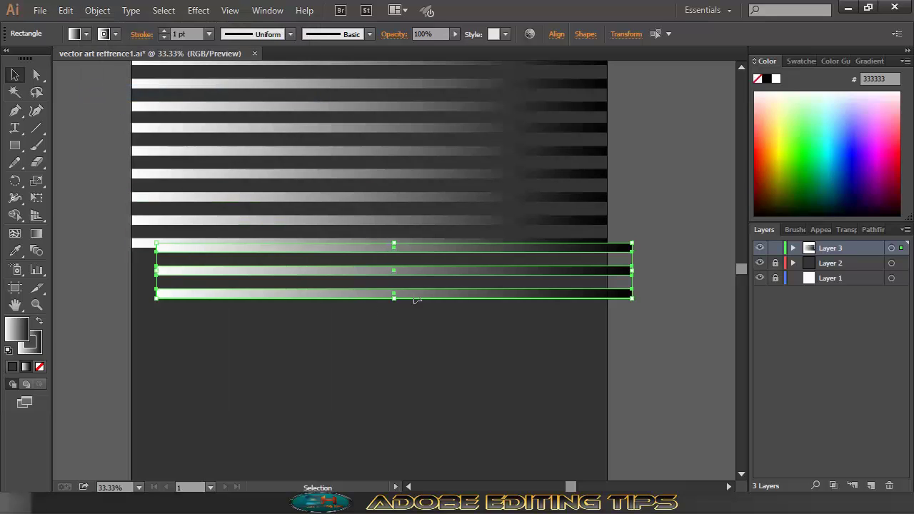
{"action": "left_click_drag", "start_coordinate": [415, 295], "coordinate": [393, 314]}
- Paste another set of three gradient bars and place it below the twelfth bar, aligned to the artboard's sides
{"action": "scroll", "coordinate": [382, 319], "scroll_direction": "down", "scroll_amount": 2}
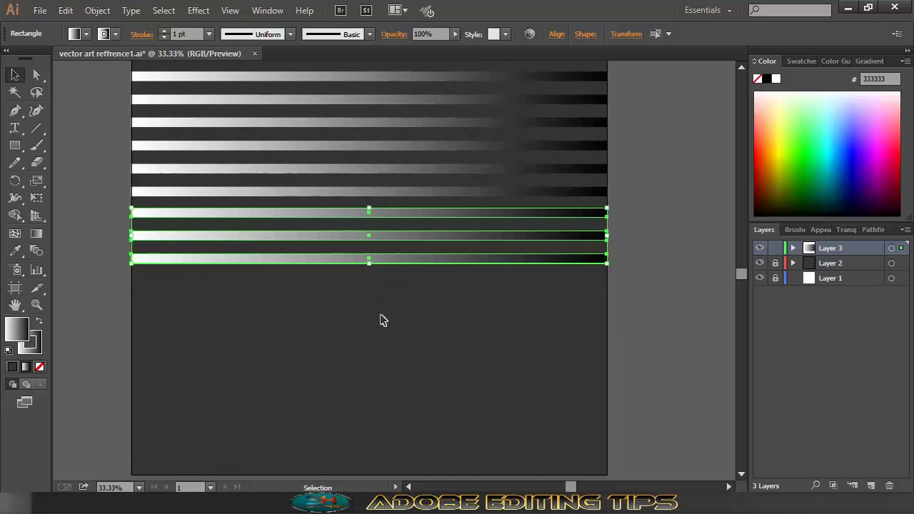
{"action": "left_click", "coordinate": [65, 10]}
{"action": "left_click", "coordinate": [105, 91]}
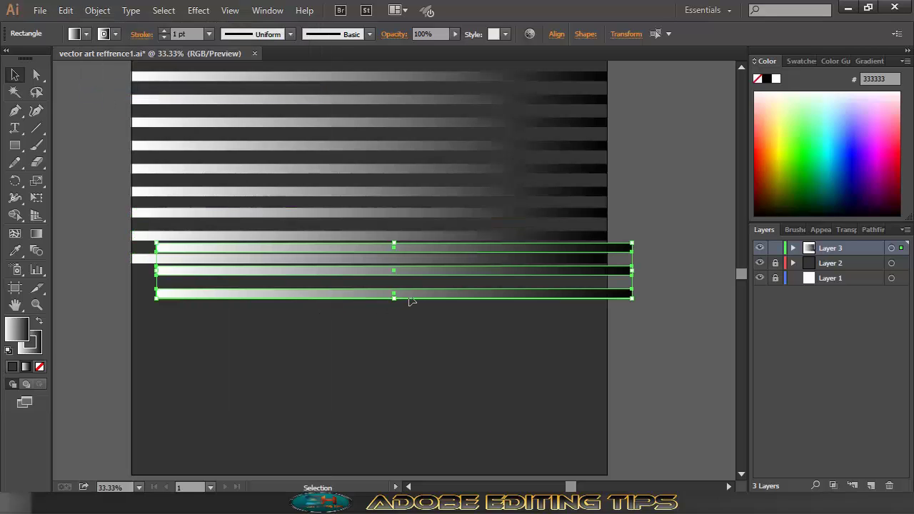
{"action": "left_click_drag", "start_coordinate": [410, 300], "coordinate": [386, 335]}
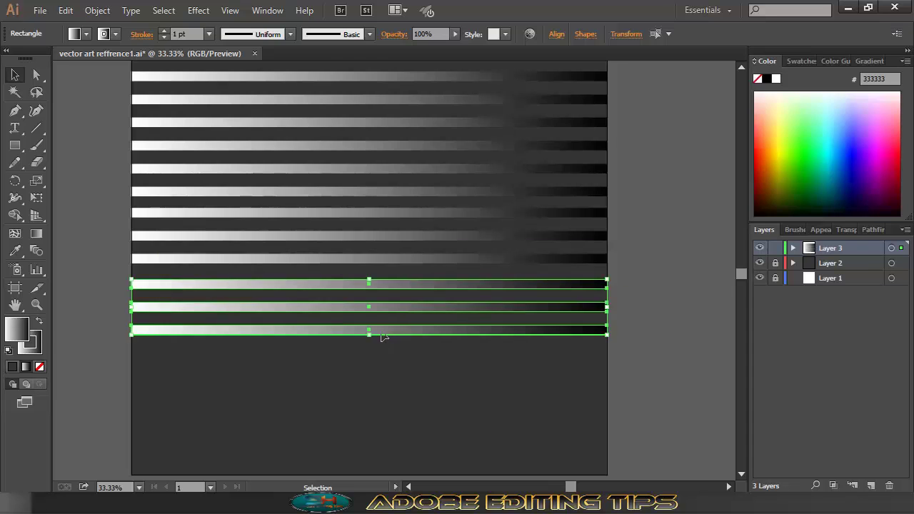
- Paste three gradient bars and align them below the fifteenth bar as the sixteenth to eighteenth stripes
{"action": "scroll", "coordinate": [380, 335], "scroll_direction": "down", "scroll_amount": 2}
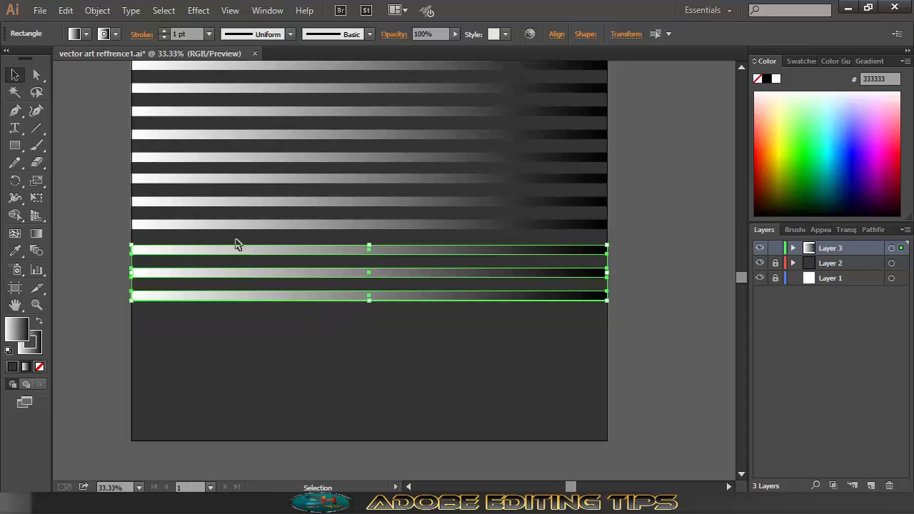
{"action": "left_click", "coordinate": [65, 10]}
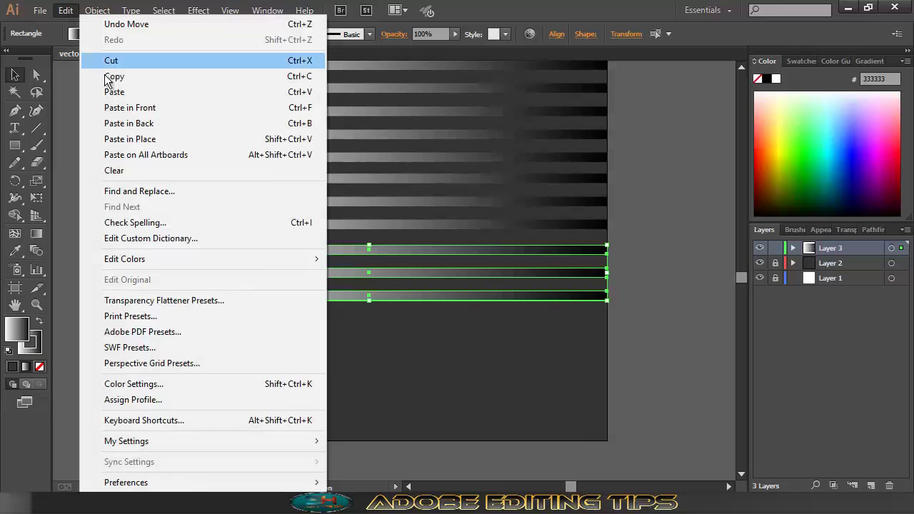
{"action": "left_click", "coordinate": [121, 105]}
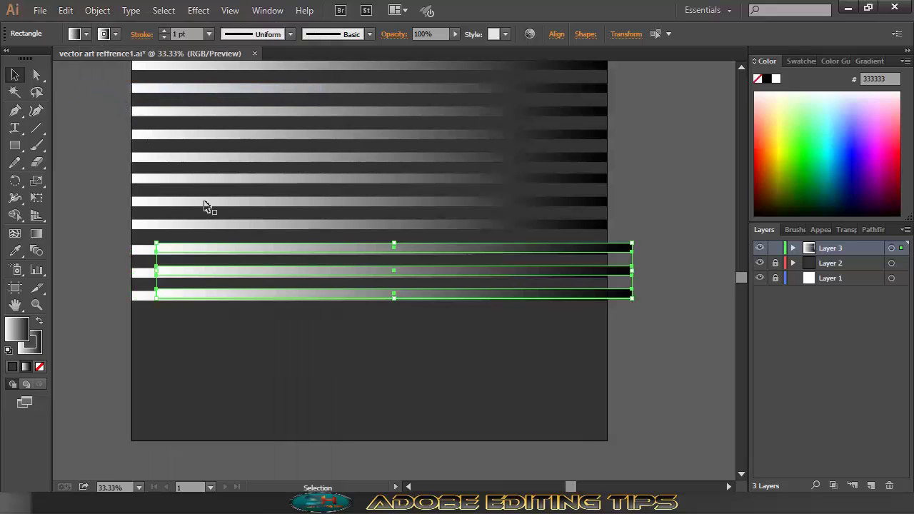
{"action": "left_click_drag", "start_coordinate": [406, 300], "coordinate": [379, 368]}
- Paste a final set of three gradient bars and fit it between the eighteenth bar and the artboard's bottom edge
{"action": "scroll", "coordinate": [379, 368], "scroll_direction": "down", "scroll_amount": 2}
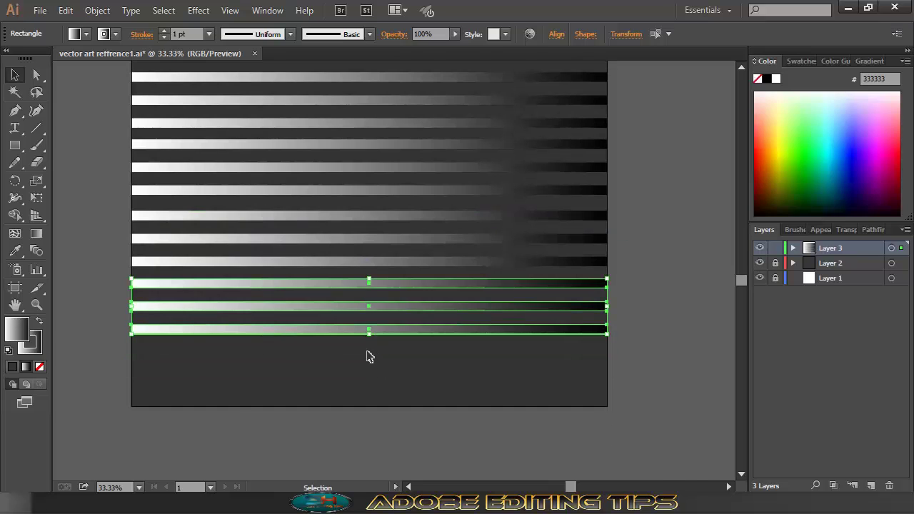
{"action": "key", "text": "ctrl+minus"}
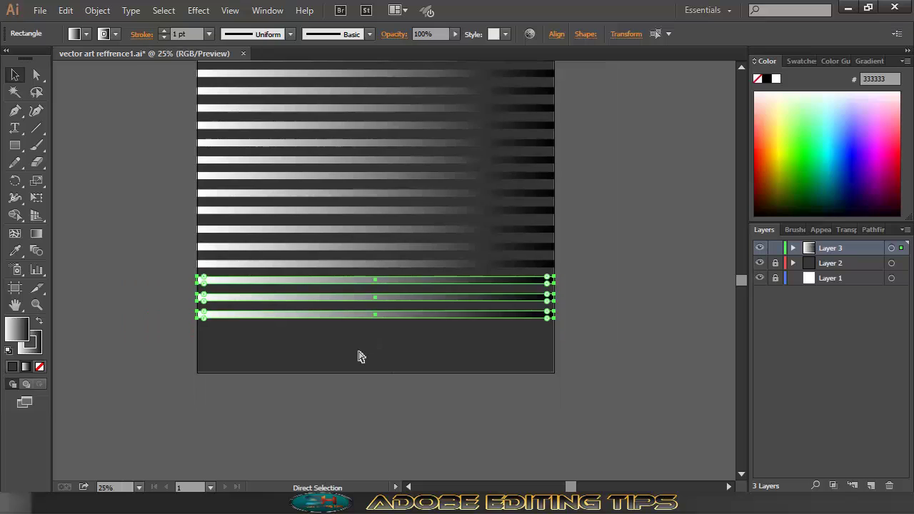
{"action": "scroll", "coordinate": [490, 323], "scroll_direction": "up", "scroll_amount": 5}
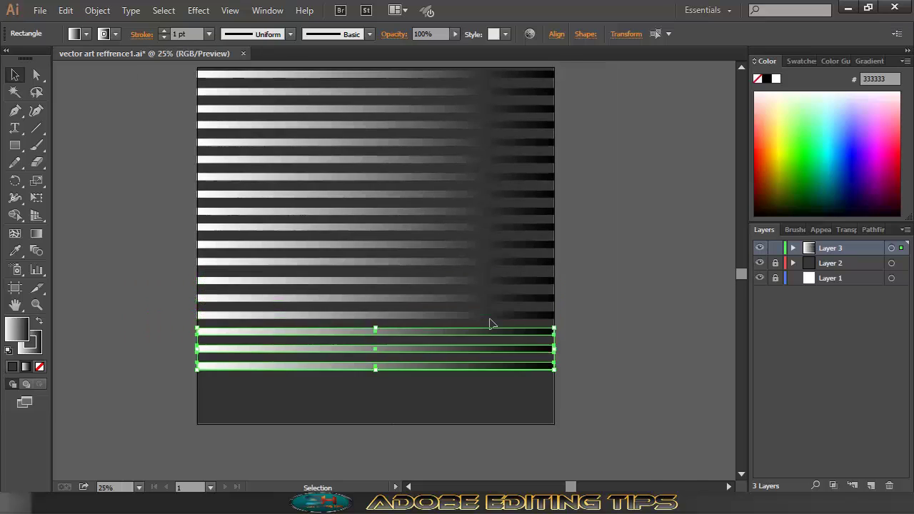
{"action": "scroll", "coordinate": [490, 322], "scroll_direction": "down", "scroll_amount": 4}
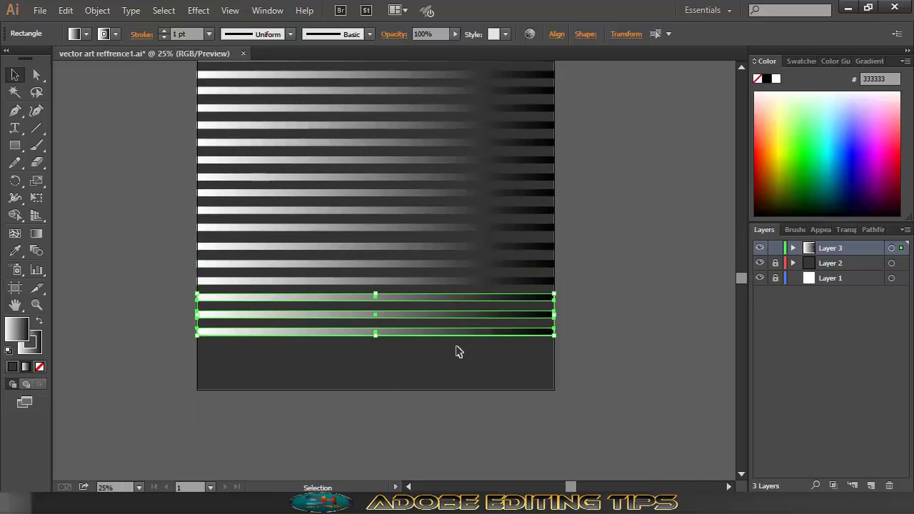
{"action": "scroll", "coordinate": [458, 351], "scroll_direction": "down", "scroll_amount": 1}
{"action": "key", "text": "ctrl+plus"}
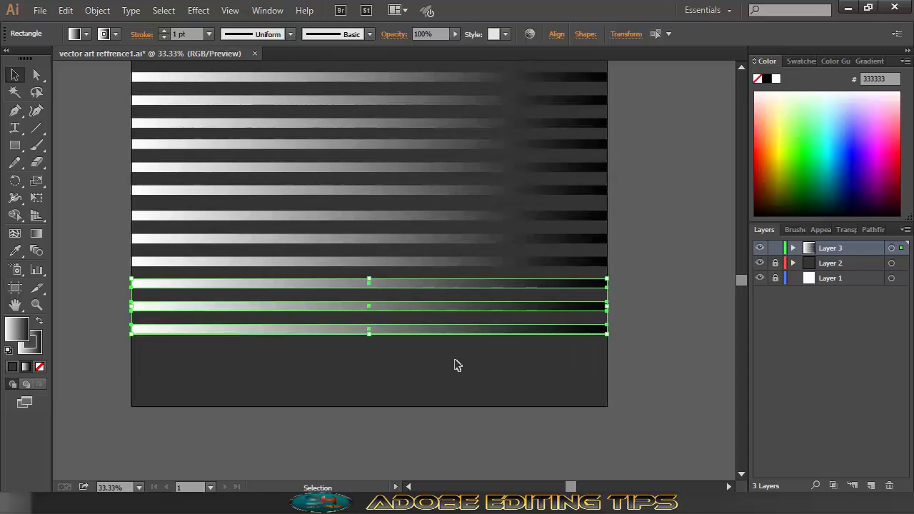
{"action": "left_click", "coordinate": [65, 12]}
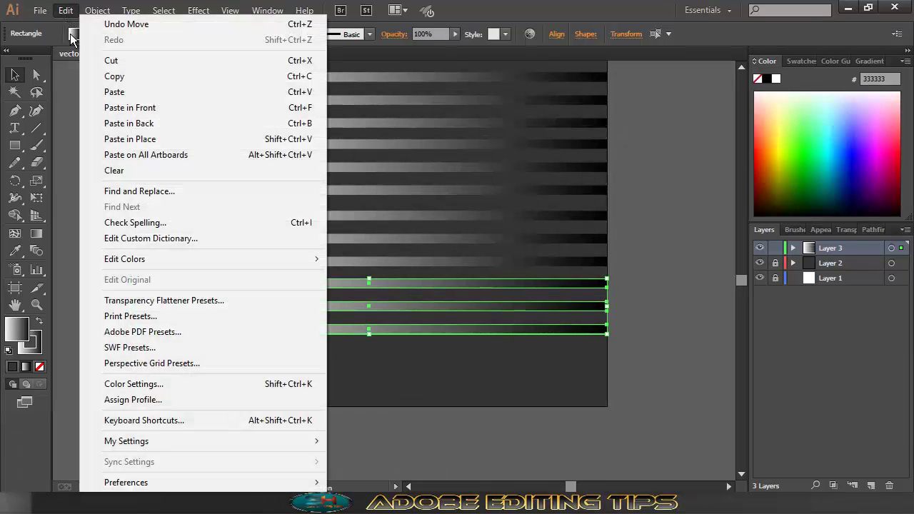
{"action": "left_click", "coordinate": [113, 94]}
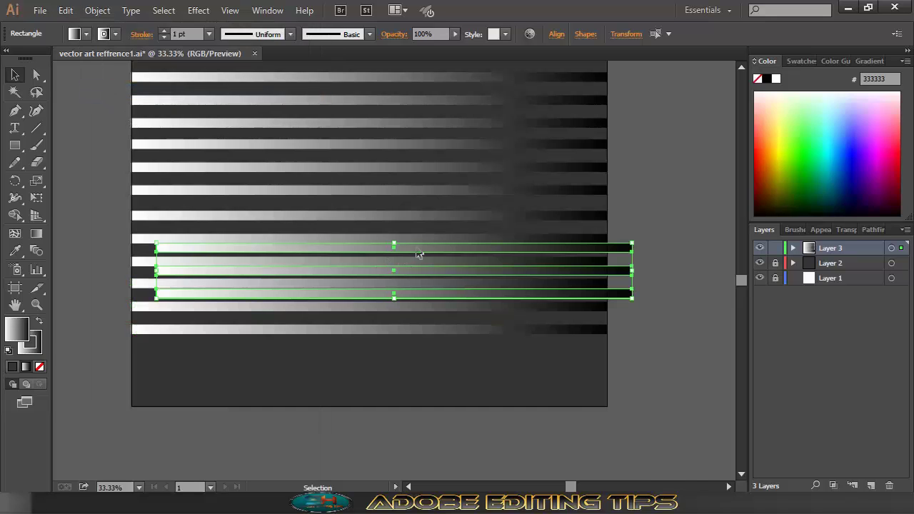
{"action": "left_click_drag", "start_coordinate": [418, 254], "coordinate": [395, 355]}
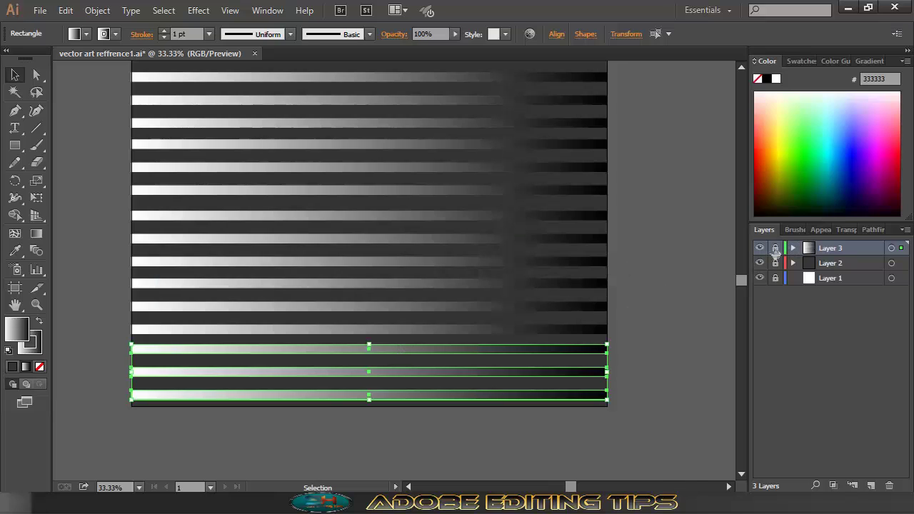
- Lock Layer 3 with the horizontal bars and create a new layer above it
{"action": "left_click", "coordinate": [776, 249]}
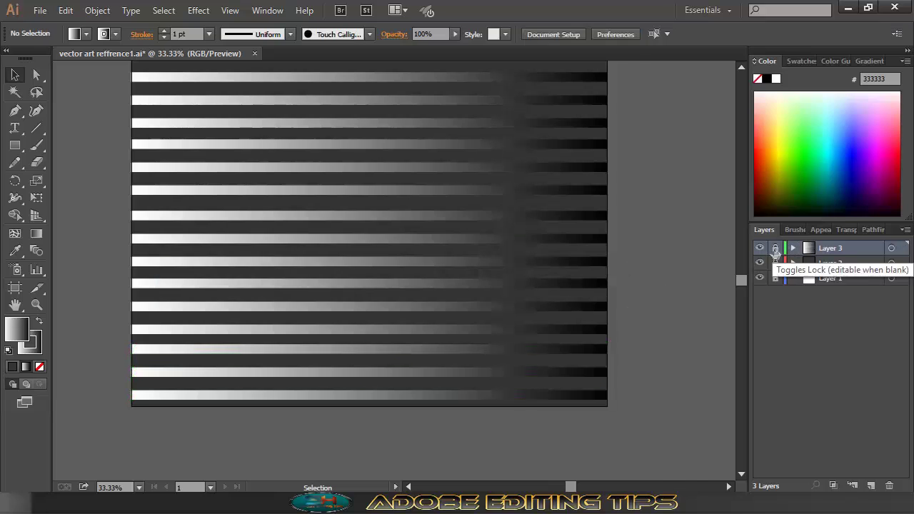
{"action": "left_click", "coordinate": [870, 485]}
- Paste the three gradient bars into Layer 4, rotate them to vertical with white at the top, and align them near the artboard's left edge
{"action": "scroll", "coordinate": [488, 224], "scroll_direction": "up", "scroll_amount": 2}
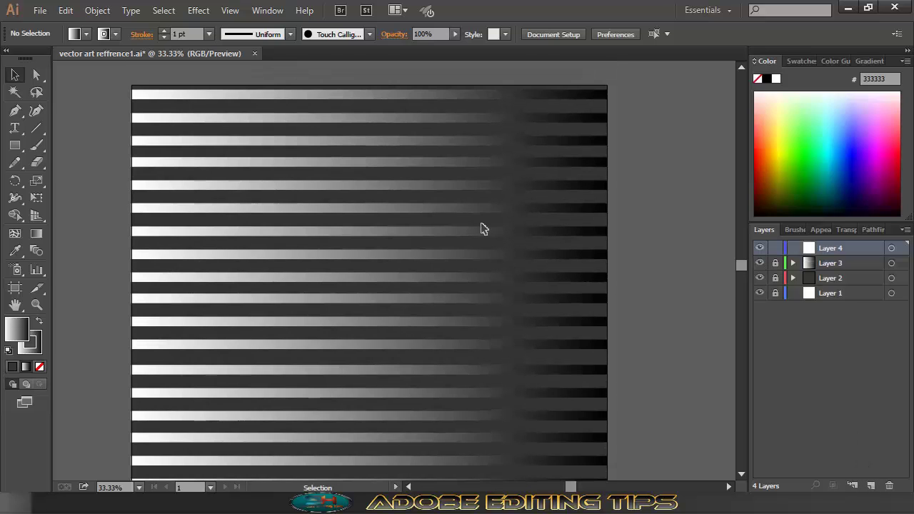
{"action": "left_click", "coordinate": [65, 10]}
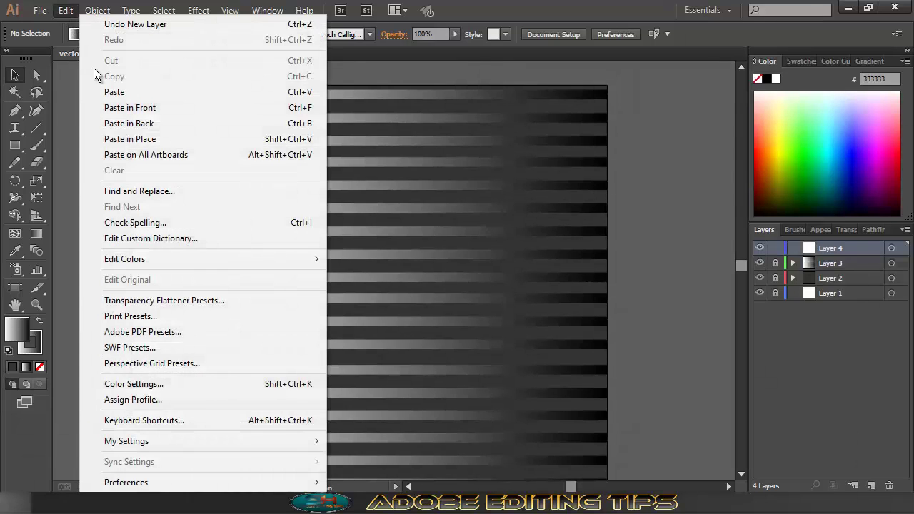
{"action": "left_click", "coordinate": [107, 89]}
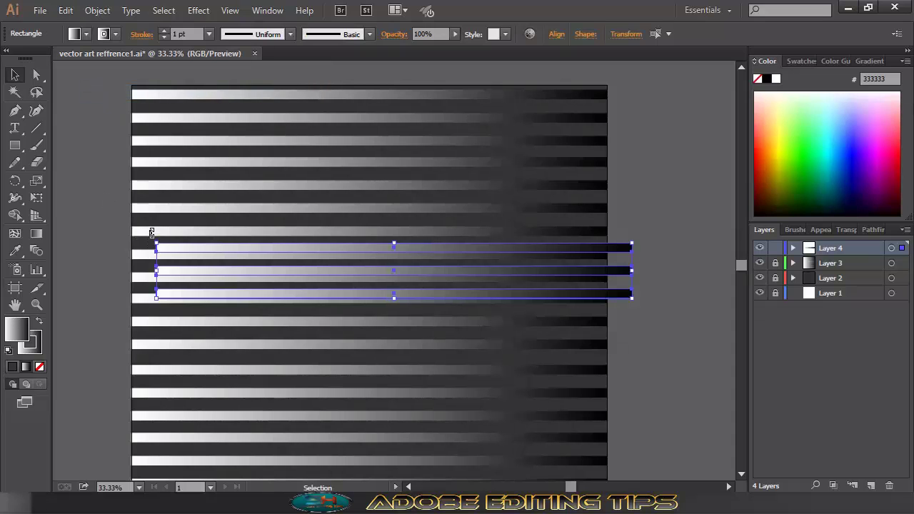
{"action": "left_click_drag", "start_coordinate": [152, 232], "coordinate": [172, 231]}
{"action": "scroll", "coordinate": [194, 254], "scroll_direction": "down", "scroll_amount": 3}
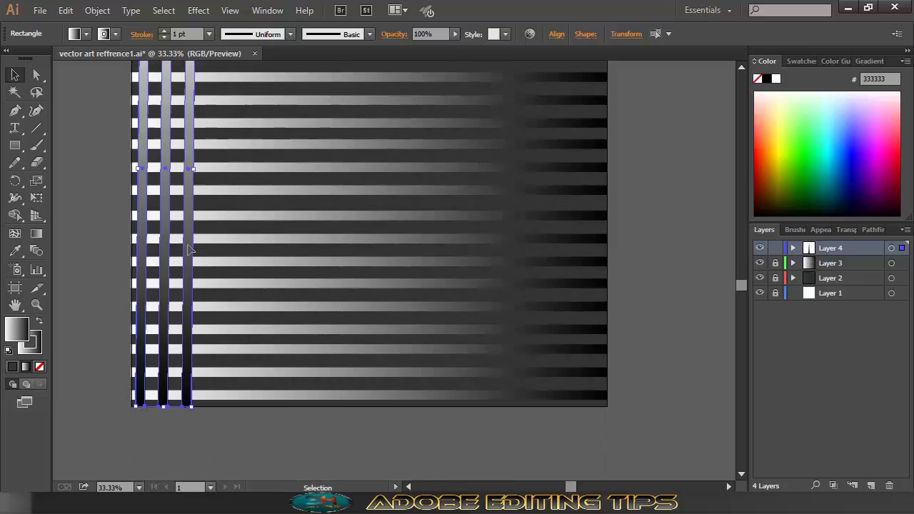
{"action": "scroll", "coordinate": [195, 251], "scroll_direction": "up", "scroll_amount": 4}
{"action": "scroll", "coordinate": [194, 249], "scroll_direction": "up", "scroll_amount": 1}
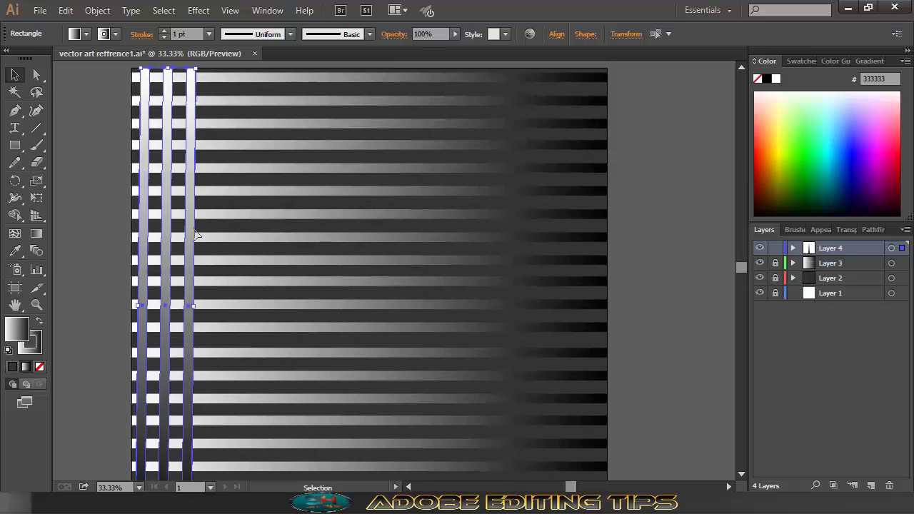
- Copy the three vertical bars and place the duplicate directly to their right with equal spacing, aligned to the artboard's top edge
{"action": "left_click", "coordinate": [65, 10]}
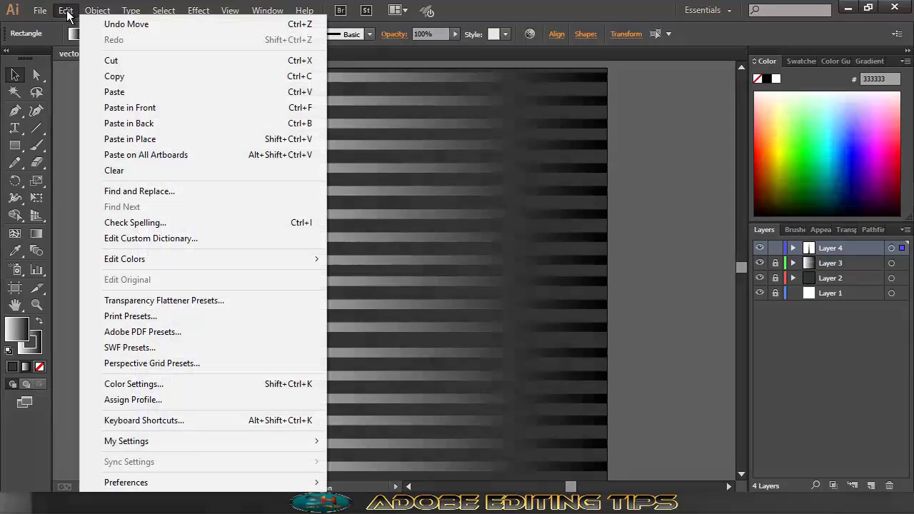
{"action": "left_click", "coordinate": [115, 76]}
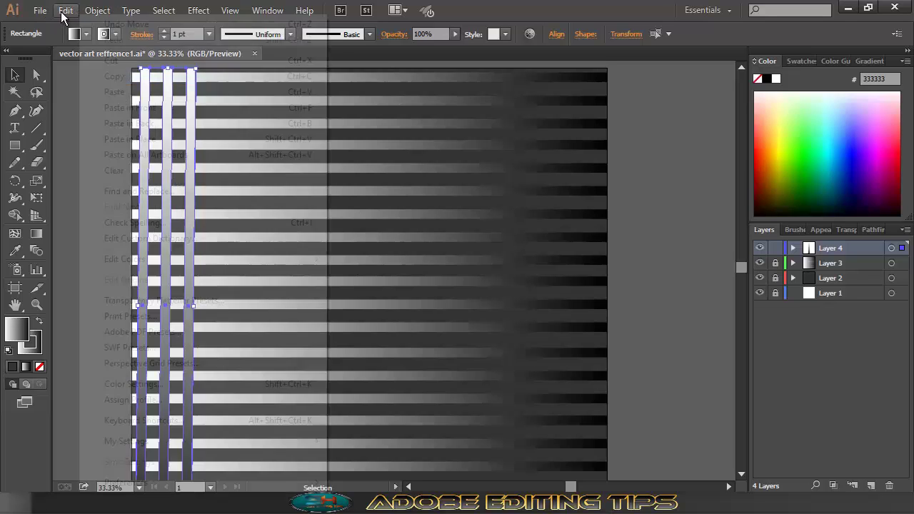
{"action": "left_click", "coordinate": [63, 12]}
{"action": "left_click", "coordinate": [116, 93]}
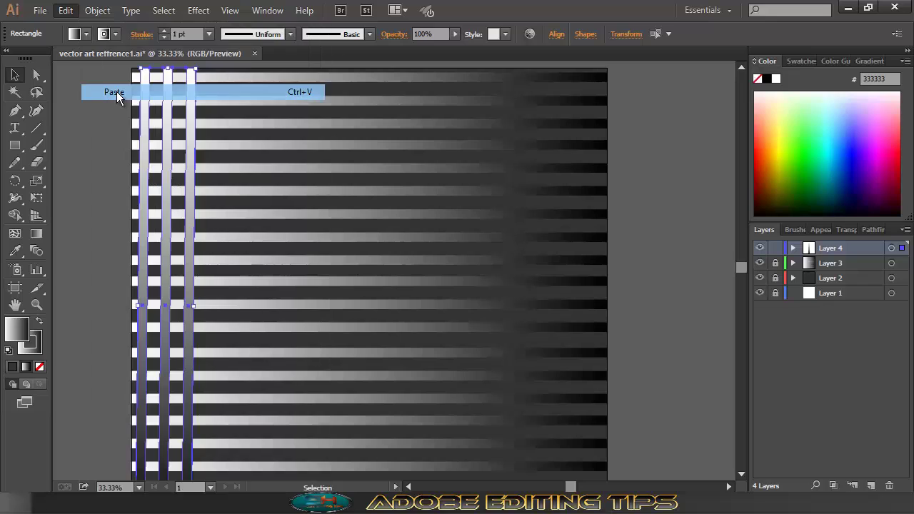
{"action": "key", "text": "ctrl+v"}
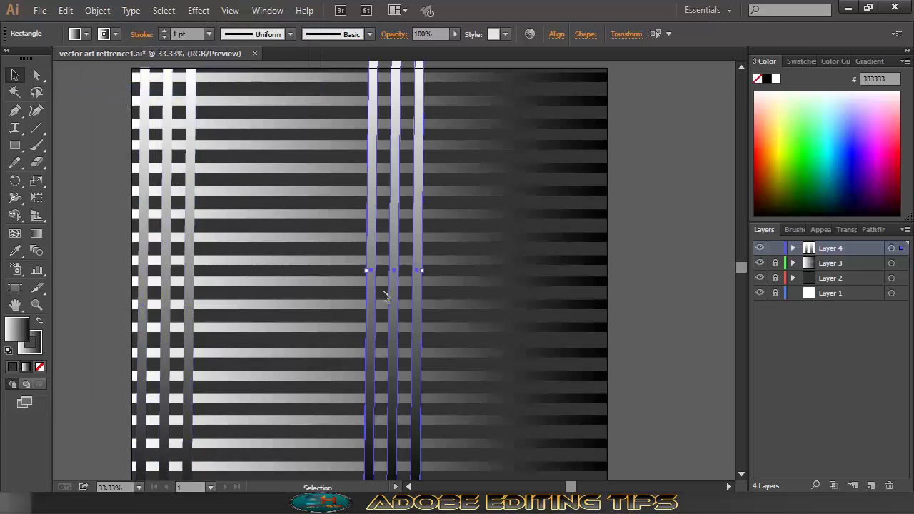
{"action": "left_click_drag", "start_coordinate": [371, 312], "coordinate": [212, 349]}
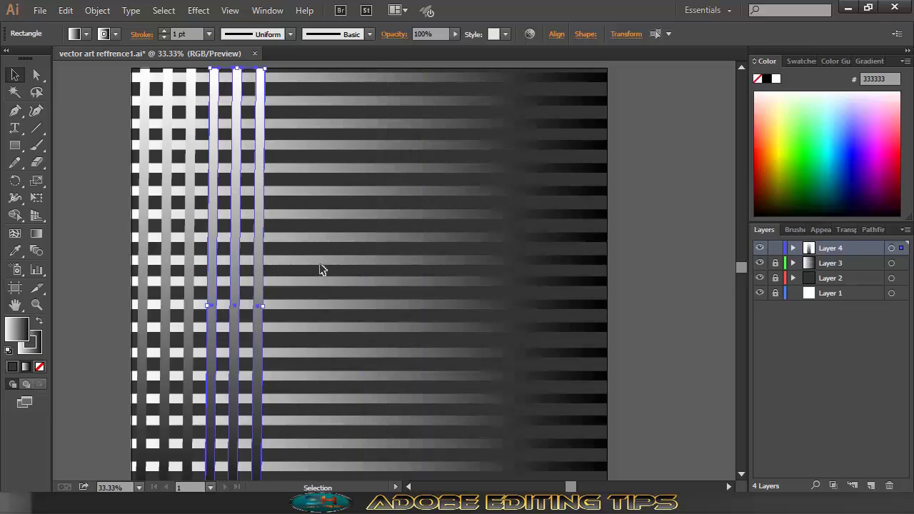
- Paste another set of three vertical bars and place it to the right of the sixth vertical bar, aligned to the artboard's top
{"action": "scroll", "coordinate": [435, 292], "scroll_direction": "up", "scroll_amount": 1}
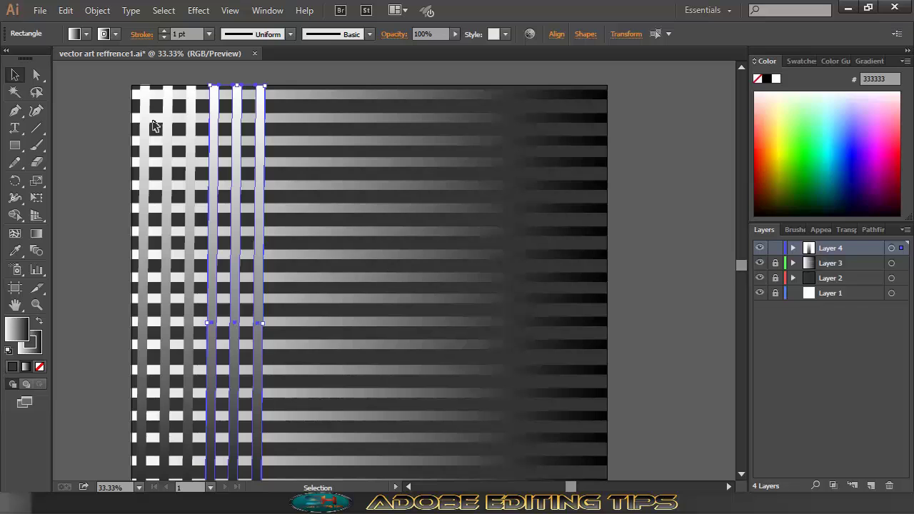
{"action": "left_click", "coordinate": [66, 10]}
{"action": "left_click", "coordinate": [107, 92]}
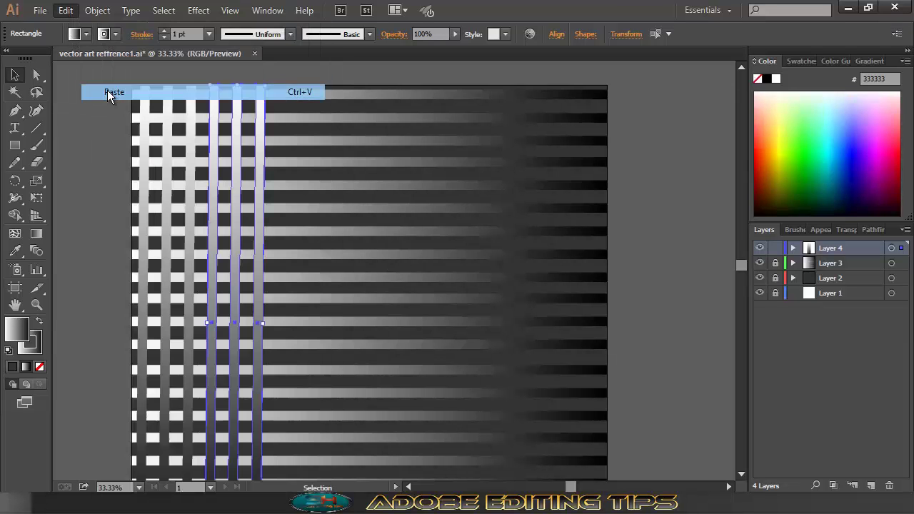
{"action": "key", "text": "ctrl+v"}
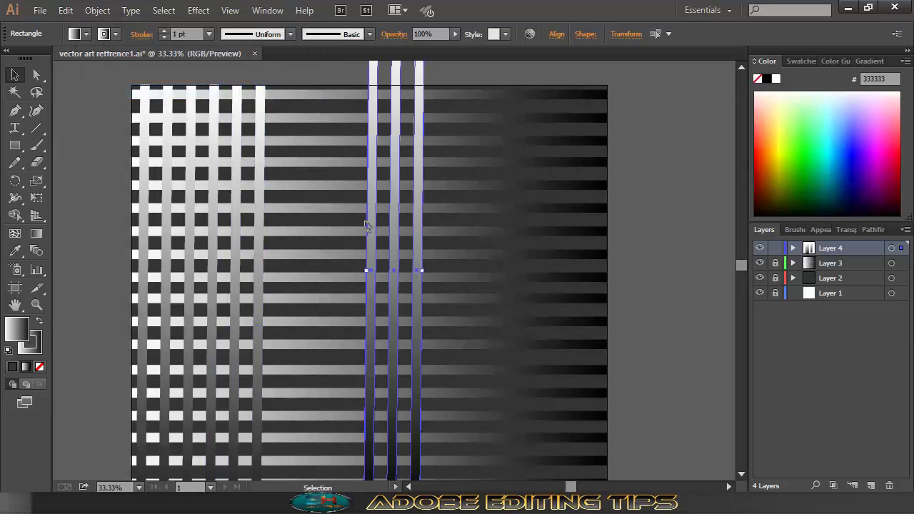
{"action": "left_click_drag", "start_coordinate": [374, 237], "coordinate": [289, 289]}
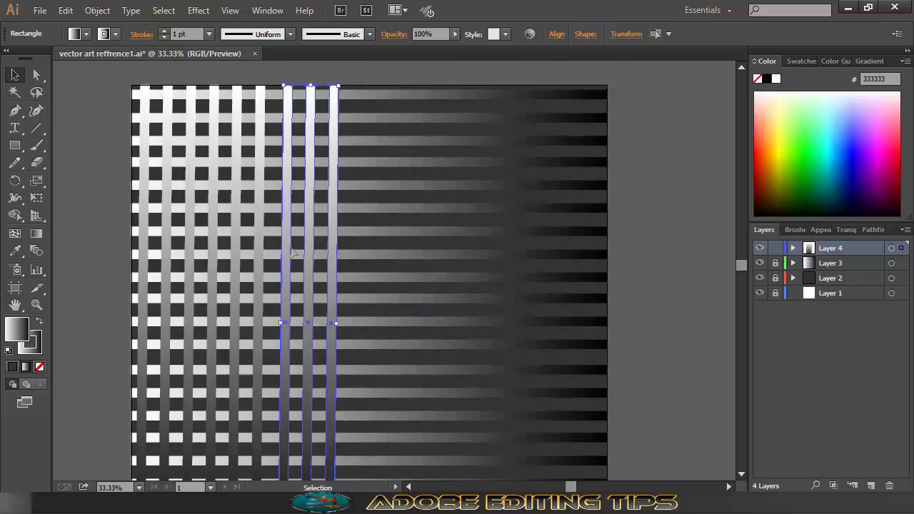
- Paste three more vertical bars and align them to the right of the ninth one as the tenth to twelfth vertical bars
{"action": "left_click", "coordinate": [67, 13]}
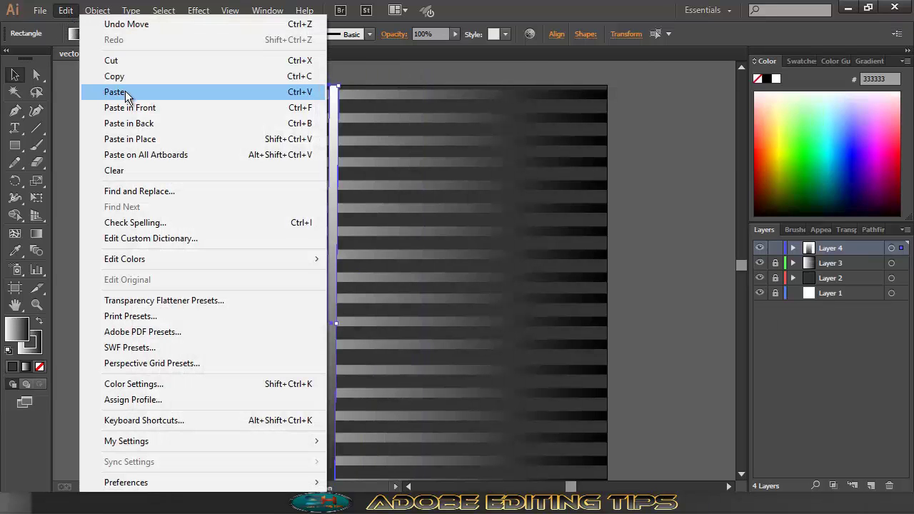
{"action": "left_click", "coordinate": [141, 104]}
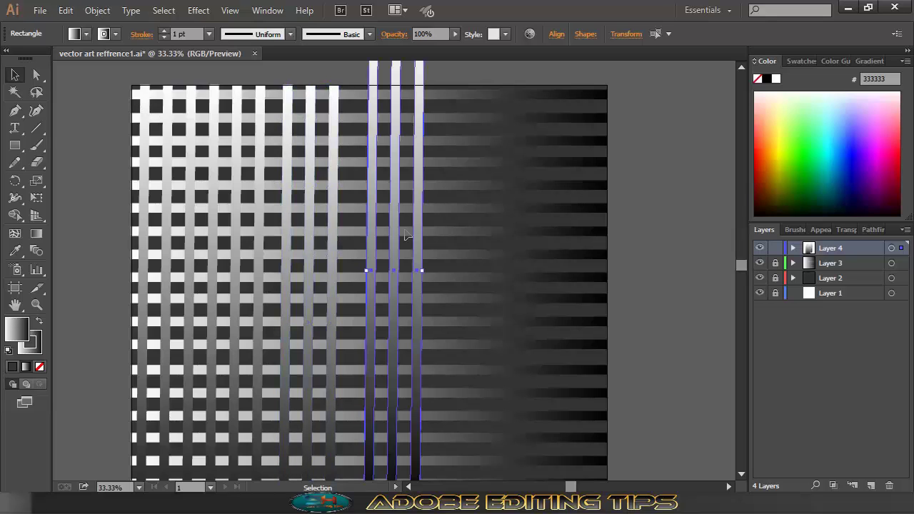
{"action": "left_click_drag", "start_coordinate": [423, 264], "coordinate": [406, 303]}
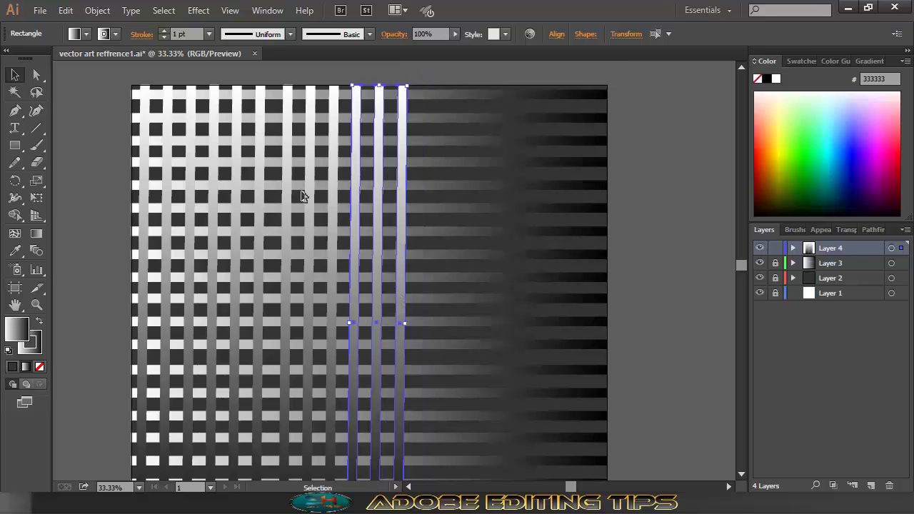
- Paste three more vertical gradient bars and align them to the right of the twelfth one, flush with the artboard's top
{"action": "left_click", "coordinate": [65, 10]}
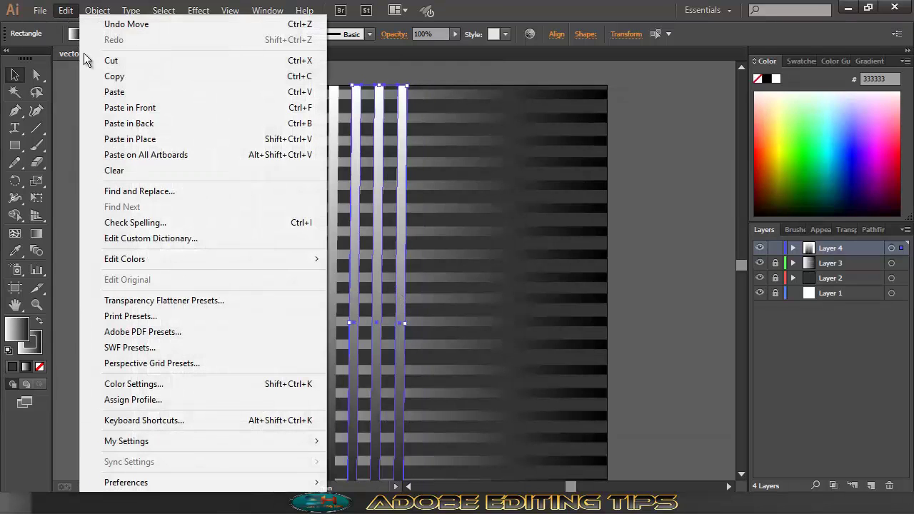
{"action": "left_click", "coordinate": [111, 89]}
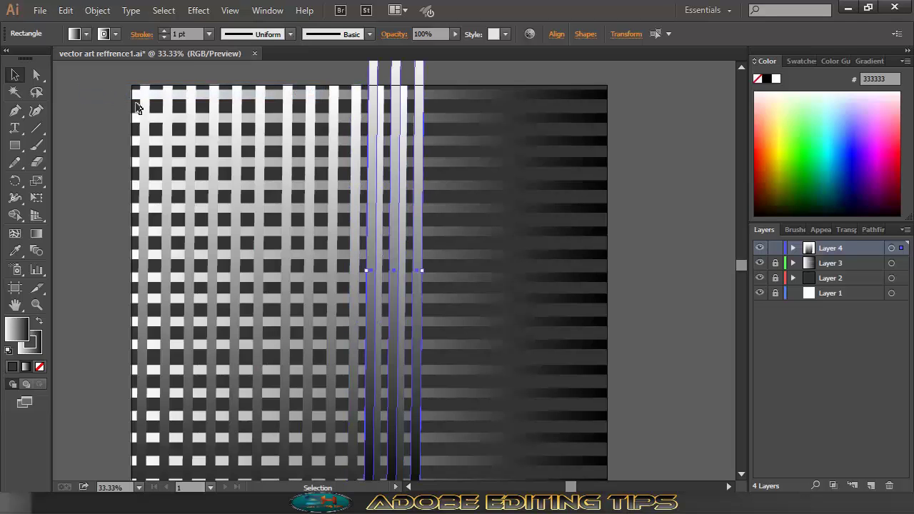
{"action": "left_click_drag", "start_coordinate": [422, 269], "coordinate": [475, 323]}
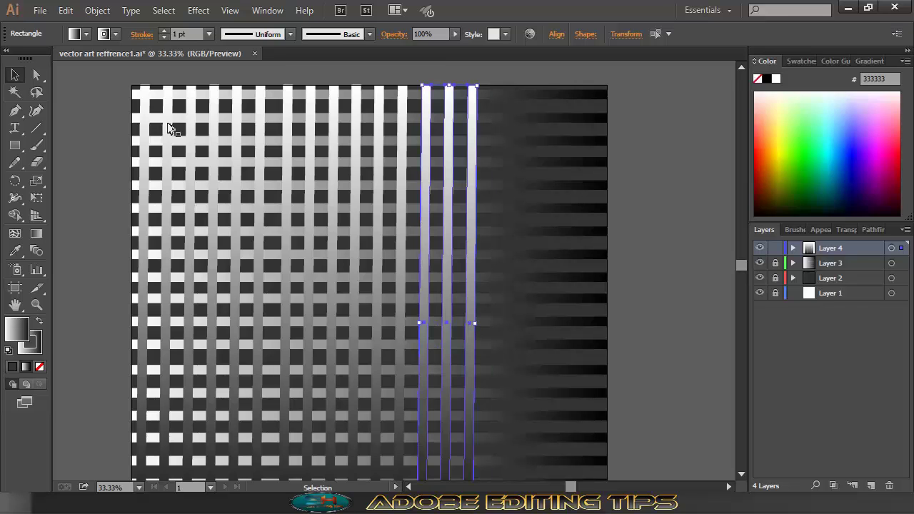
- Paste another set of three vertical bars and place it as the sixteenth to eighteenth bars, aligned to the artboard's top
{"action": "left_click", "coordinate": [65, 10]}
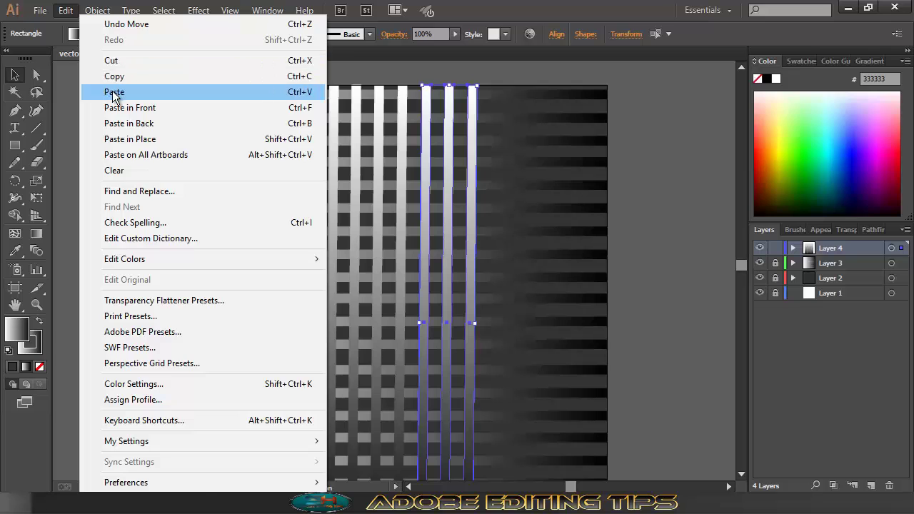
{"action": "left_click", "coordinate": [133, 106]}
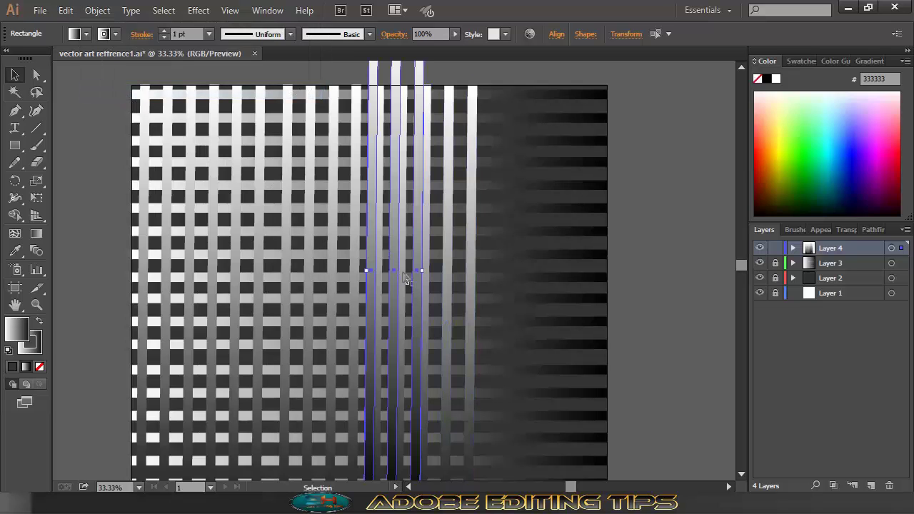
{"action": "left_click_drag", "start_coordinate": [420, 315], "coordinate": [544, 365]}
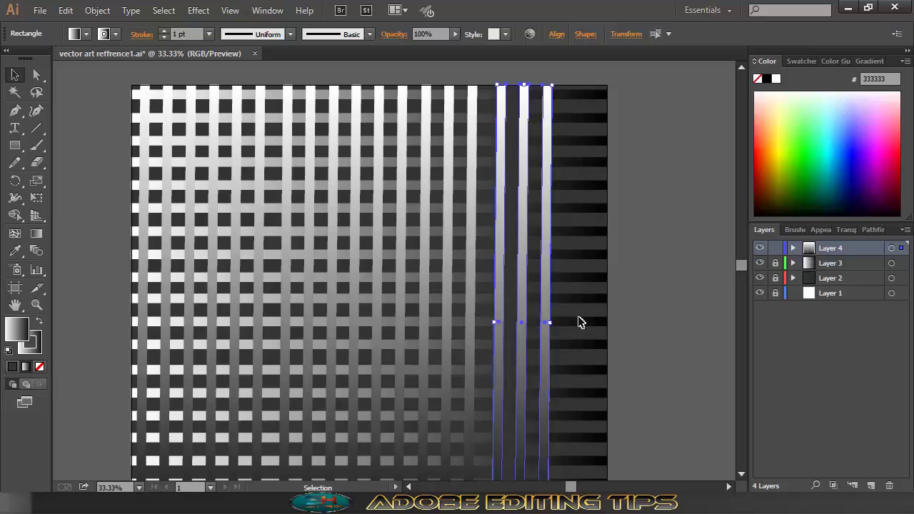
- Paste a last set of three vertical bars against the artboard's right edge and narrow it slightly to clear the eighteenth bar
{"action": "left_click", "coordinate": [64, 10]}
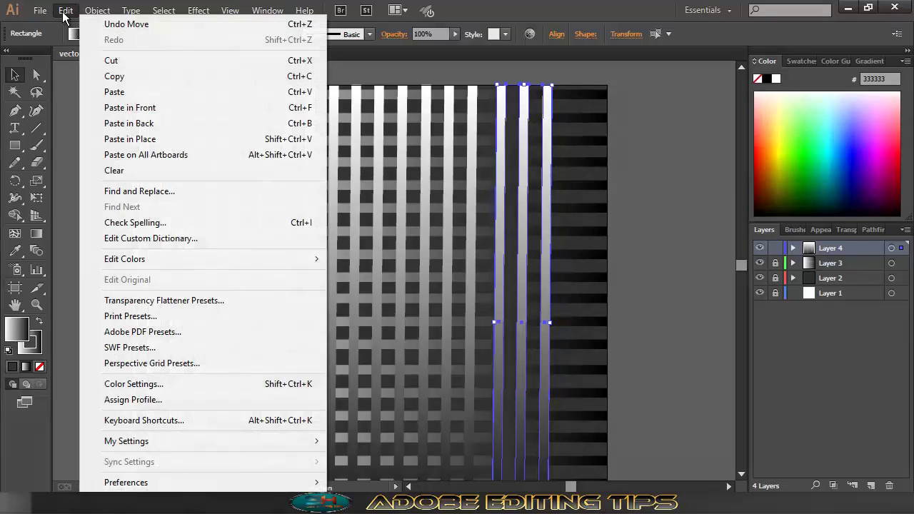
{"action": "left_click", "coordinate": [113, 92]}
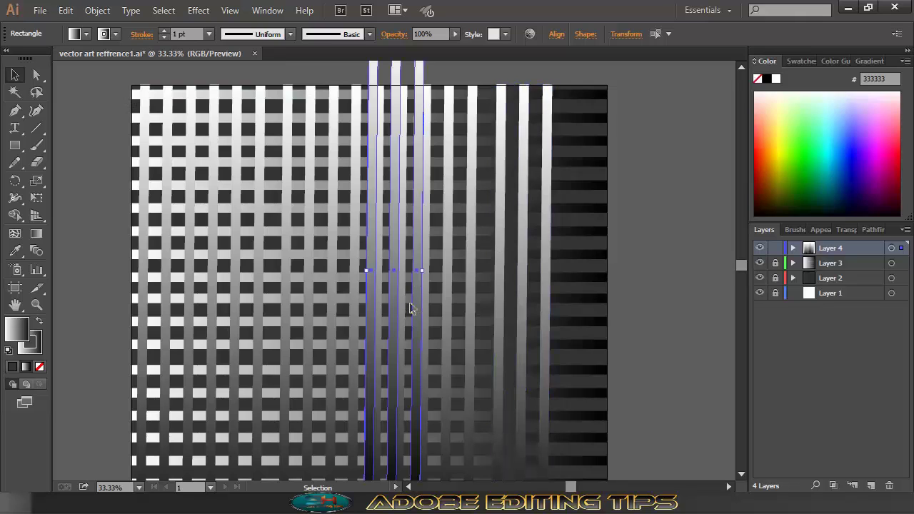
{"action": "left_click_drag", "start_coordinate": [418, 310], "coordinate": [597, 363]}
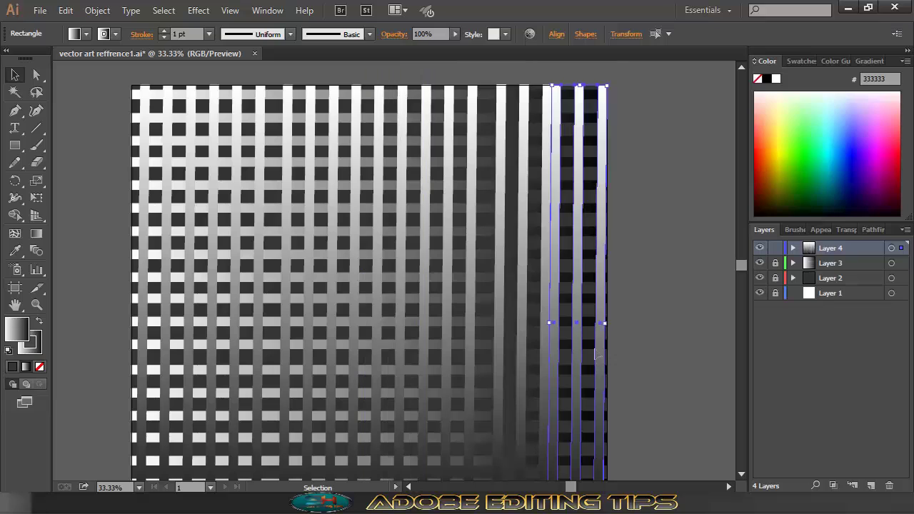
{"action": "scroll", "coordinate": [585, 346], "scroll_direction": "down", "scroll_amount": 2}
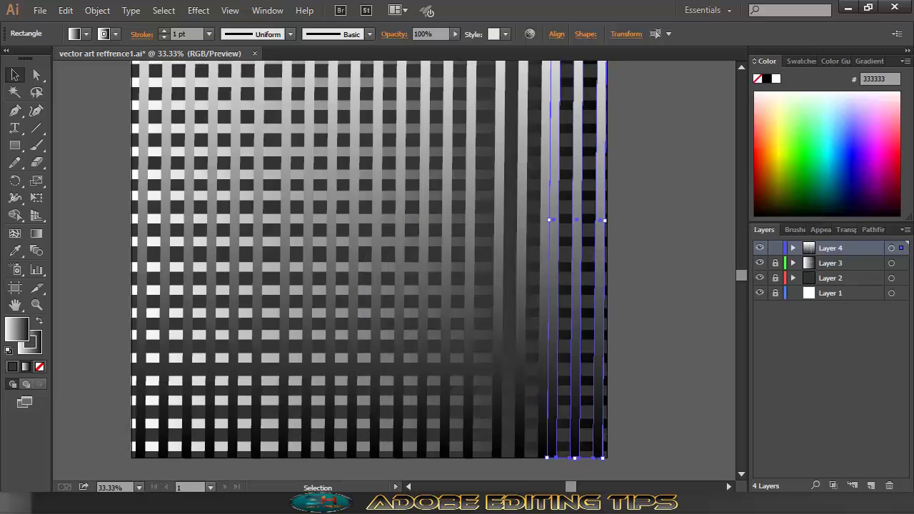
{"action": "left_click_drag", "start_coordinate": [549, 220], "coordinate": [555, 222]}
{"action": "scroll", "coordinate": [592, 244], "scroll_direction": "up", "scroll_amount": 1}
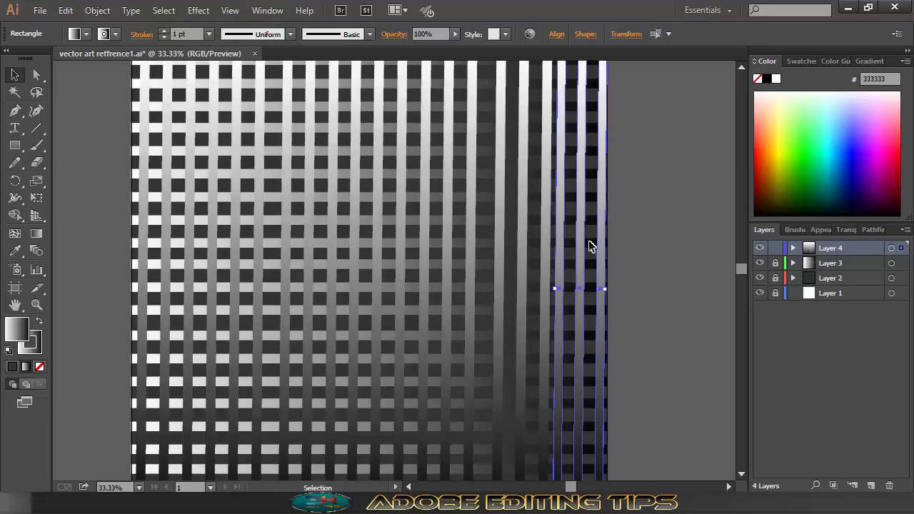
- Lock Layer 4 containing the vertical bars and examine the woven grid pattern
{"action": "left_click", "coordinate": [776, 248]}
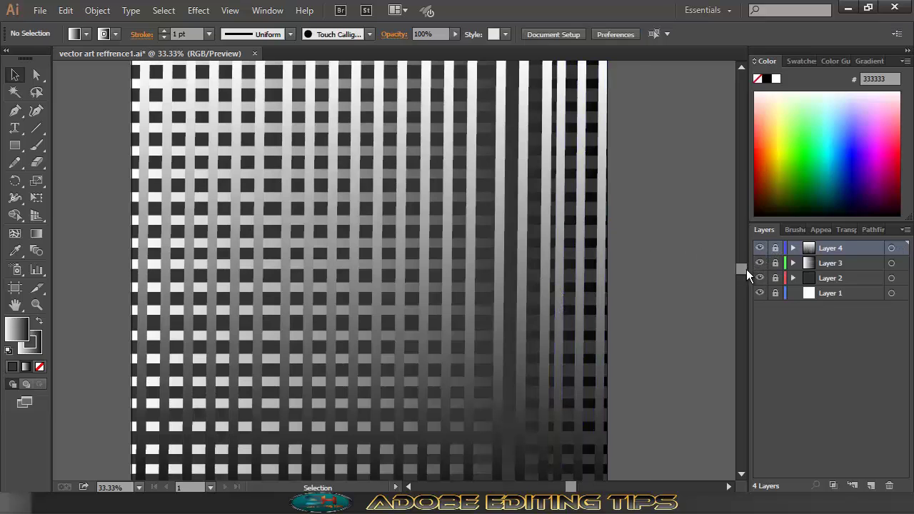
{"action": "scroll", "coordinate": [565, 272], "scroll_direction": "up", "scroll_amount": 1}
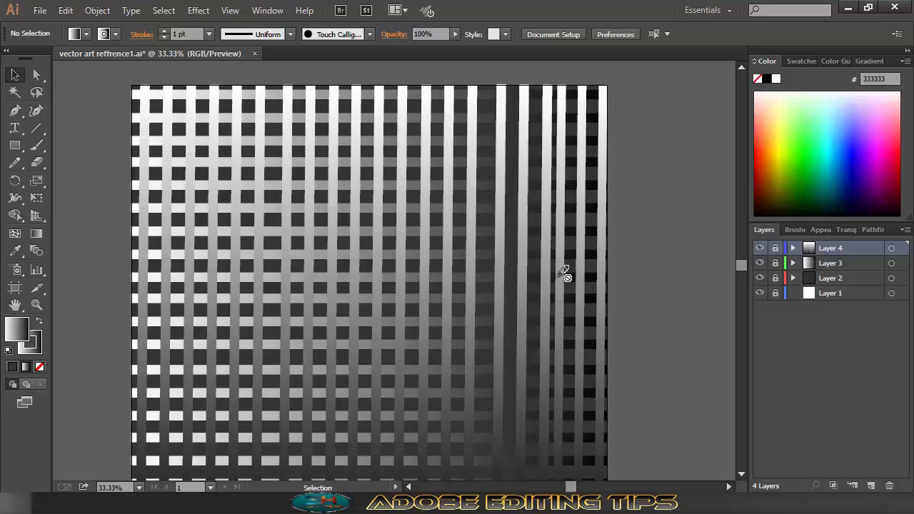
{"action": "key", "text": "ctrl+minus"}
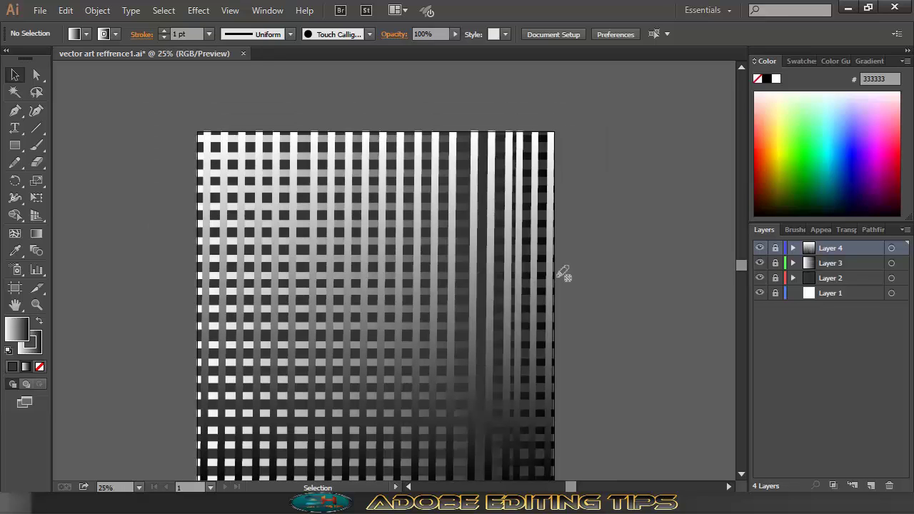
{"action": "key", "text": "ctrl+plus"}
{"action": "key", "text": "ctrl+plus"}
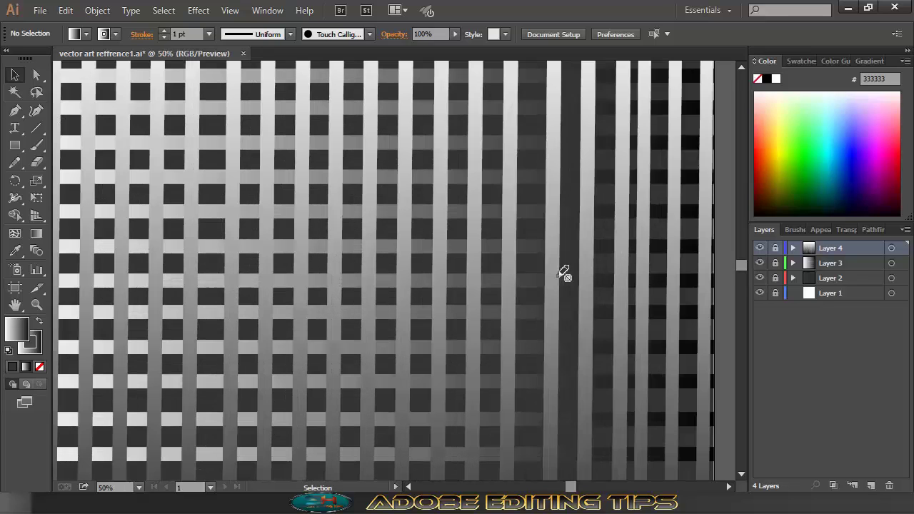
{"action": "key", "text": "ctrl+plus"}
{"action": "key", "text": "ctrl+minus"}
{"action": "key", "text": "ctrl+minus"}
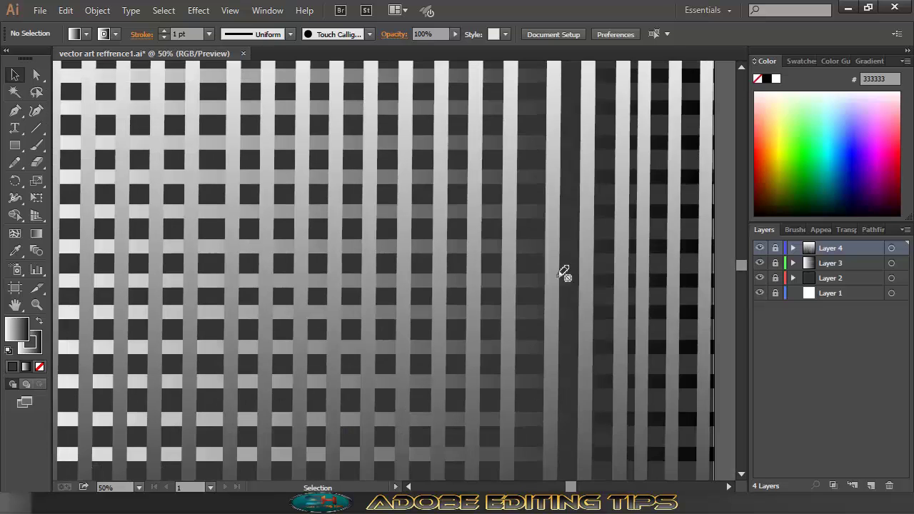